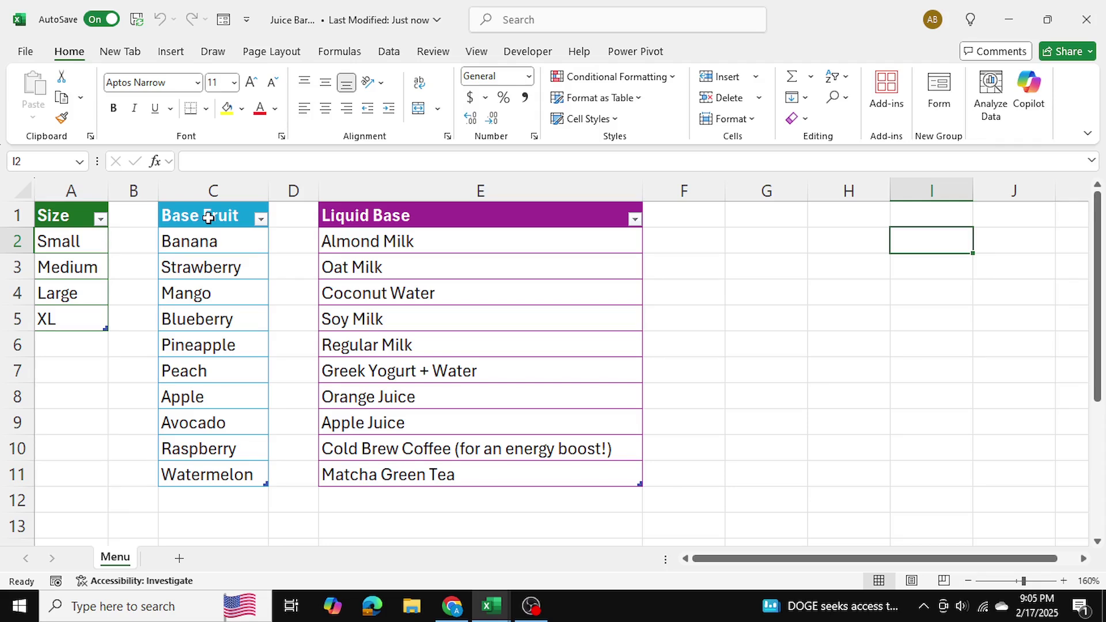
# Step: Review the Base Fruit, Liquid Base and Size tables and entries like Soy Milk, Mango, Large
pyautogui.moveTo(215, 218); pyautogui.dragTo(235, 475)
pyautogui.moveTo(424, 213); pyautogui.dragTo(413, 476)
pyautogui.moveTo(78, 216); pyautogui.dragTo(68, 318)
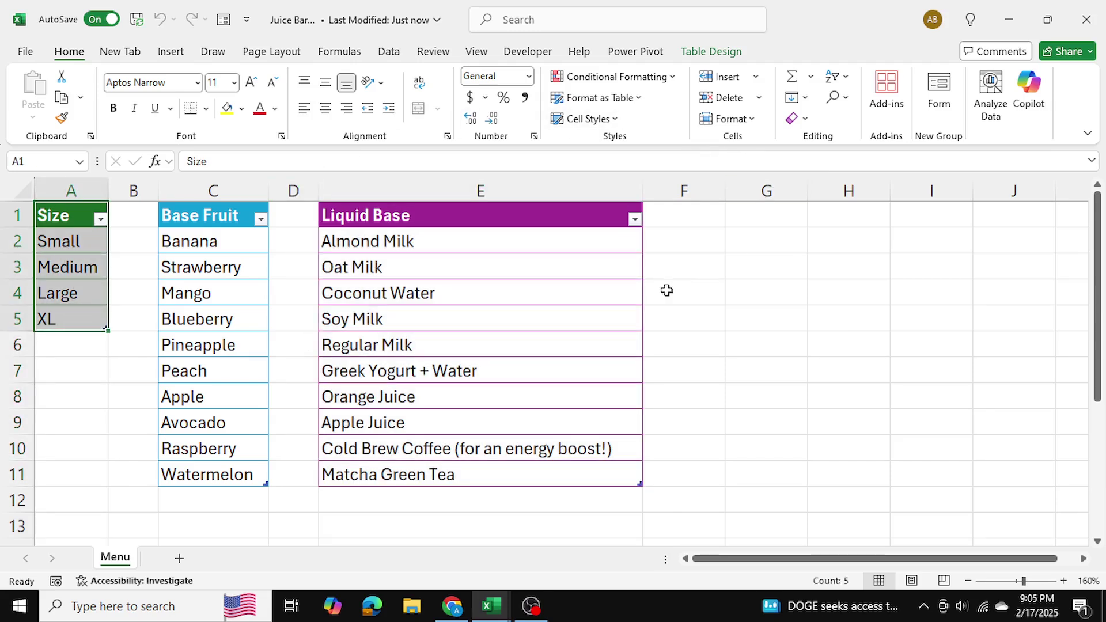
pyautogui.moveTo(439, 242); pyautogui.dragTo(424, 476)
pyautogui.moveTo(214, 242); pyautogui.dragTo(236, 475)
pyautogui.moveTo(79, 239); pyautogui.dragTo(91, 310)
pyautogui.click(376, 315)
pyautogui.click(219, 289)
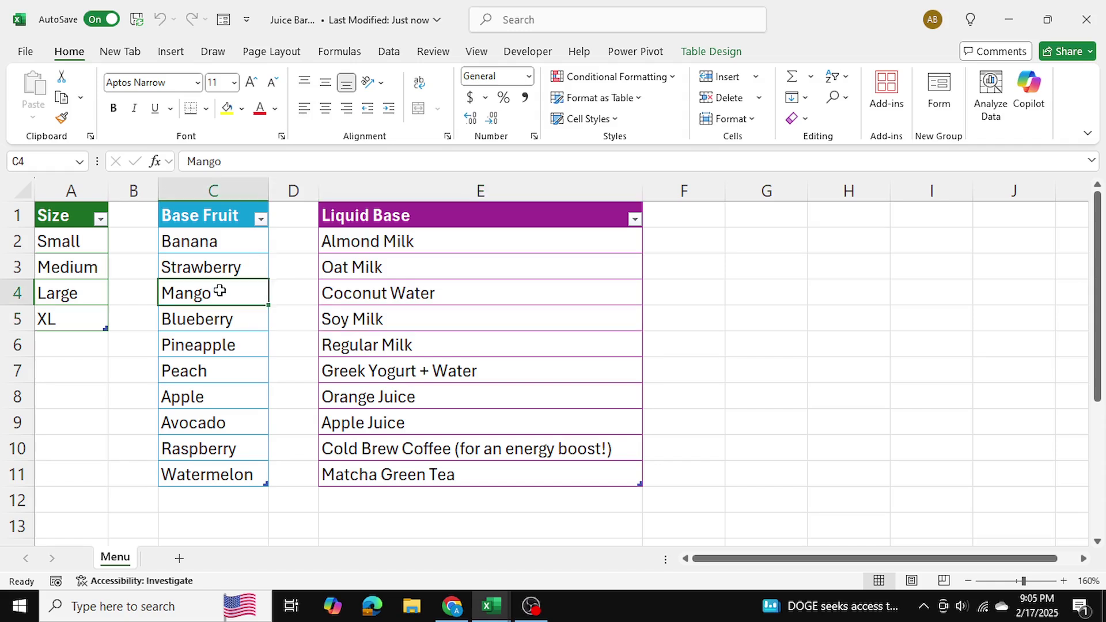
pyautogui.click(75, 294)
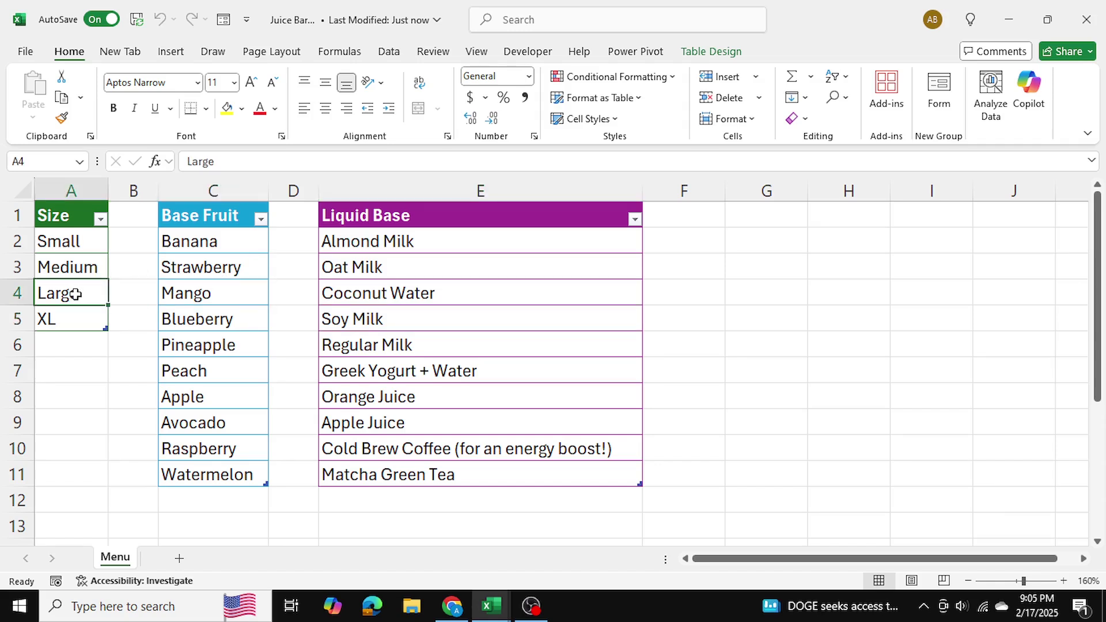
# Step: Rename the Size table to Sizes in the Table Name box
pyautogui.click(783, 238)
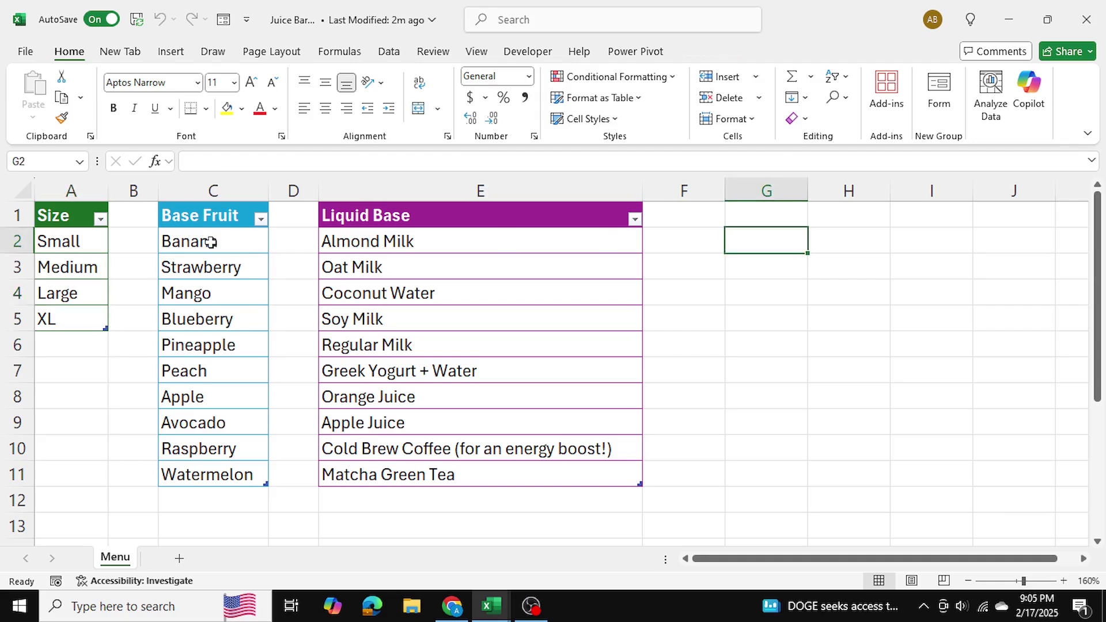
pyautogui.click(63, 224)
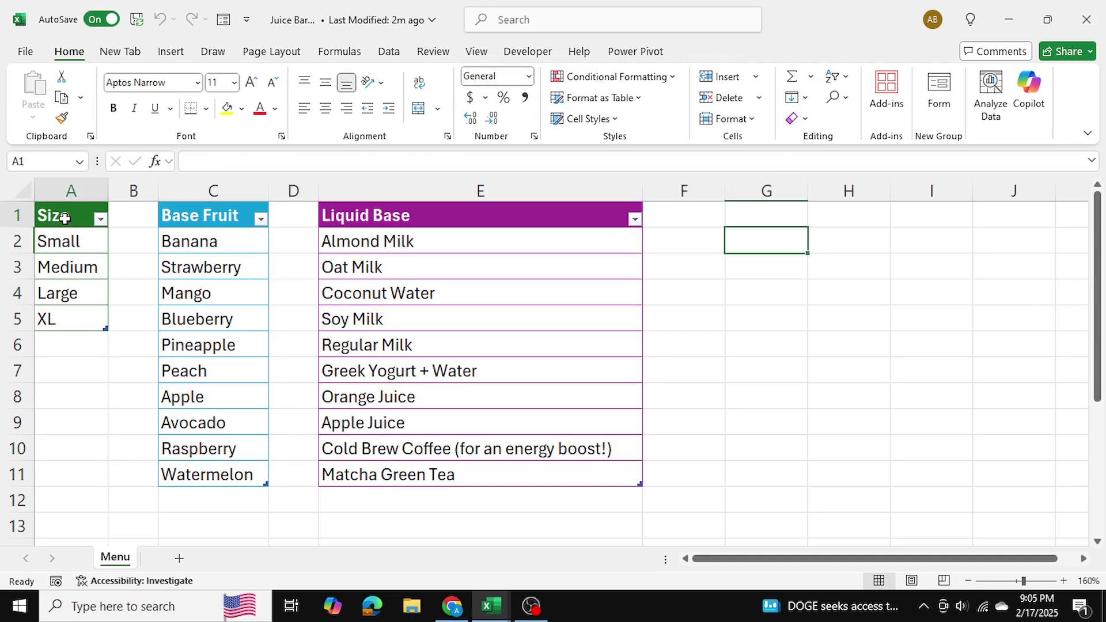
pyautogui.click(186, 218)
pyautogui.click(365, 219)
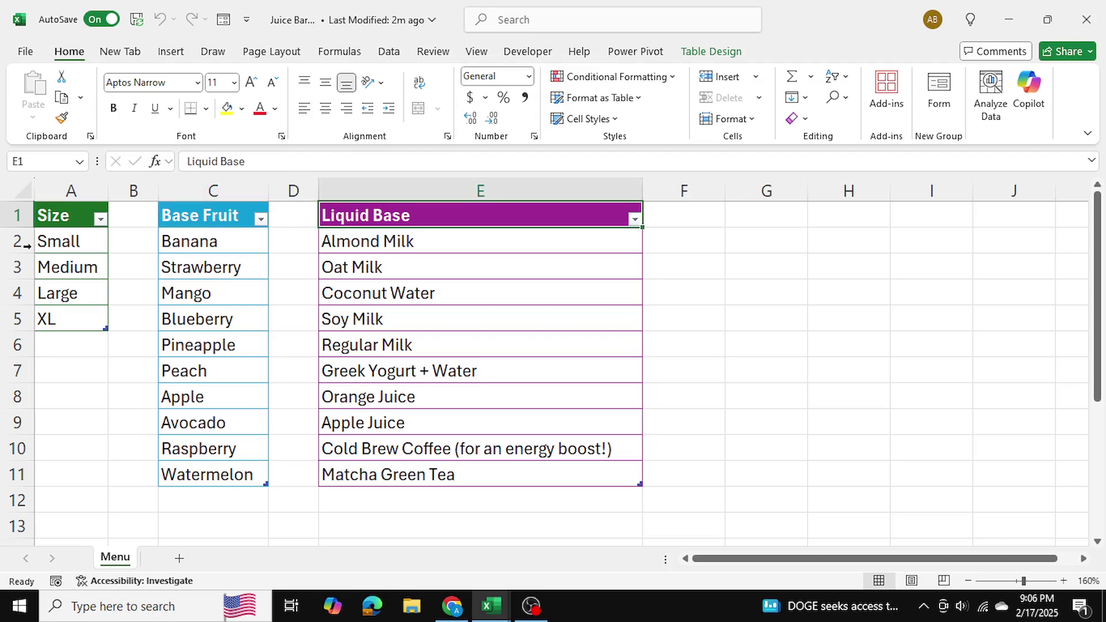
pyautogui.click(51, 219)
pyautogui.click(711, 51)
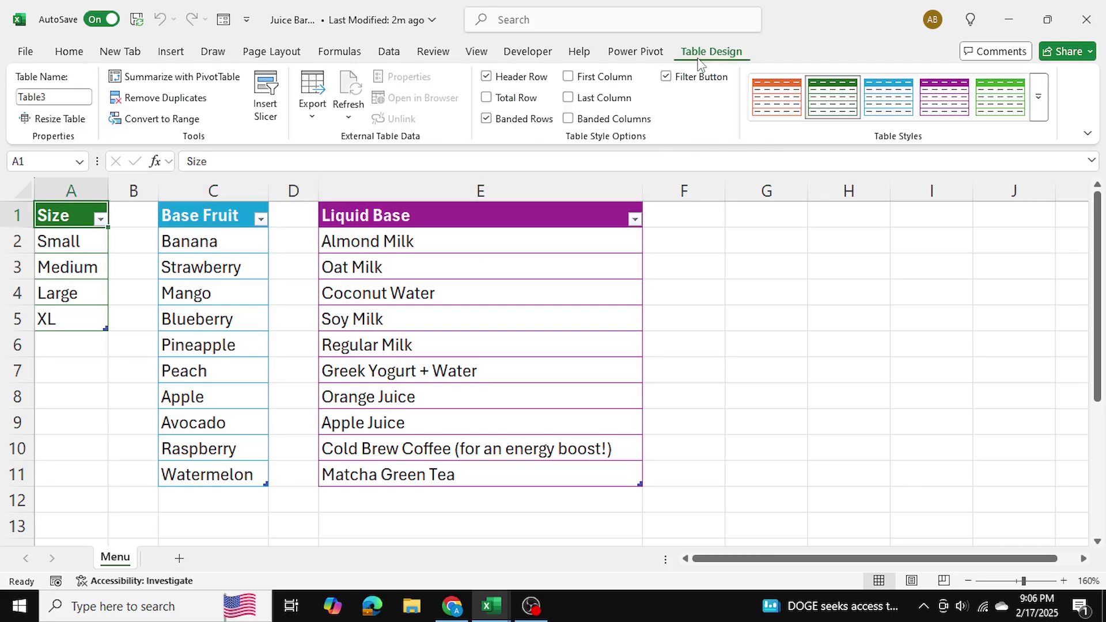
pyautogui.click(49, 98)
pyautogui.write('Sizes')
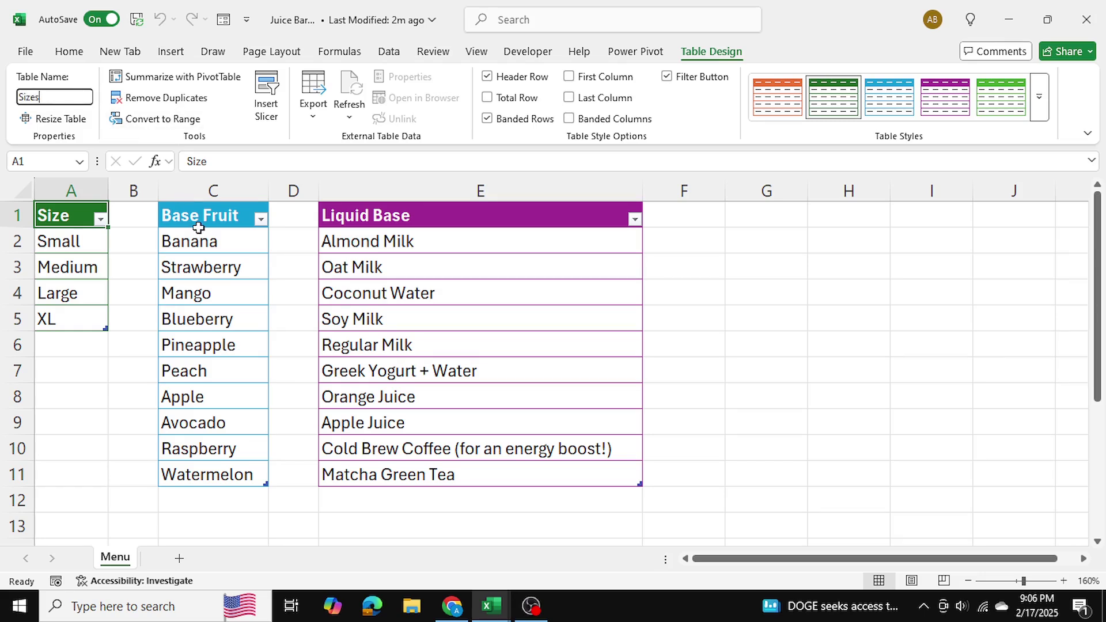
# Step: Rename the Base Fruit and Liquid Base tables to BaseFruit and LiquidBase
pyautogui.click(174, 216)
pyautogui.click(56, 93)
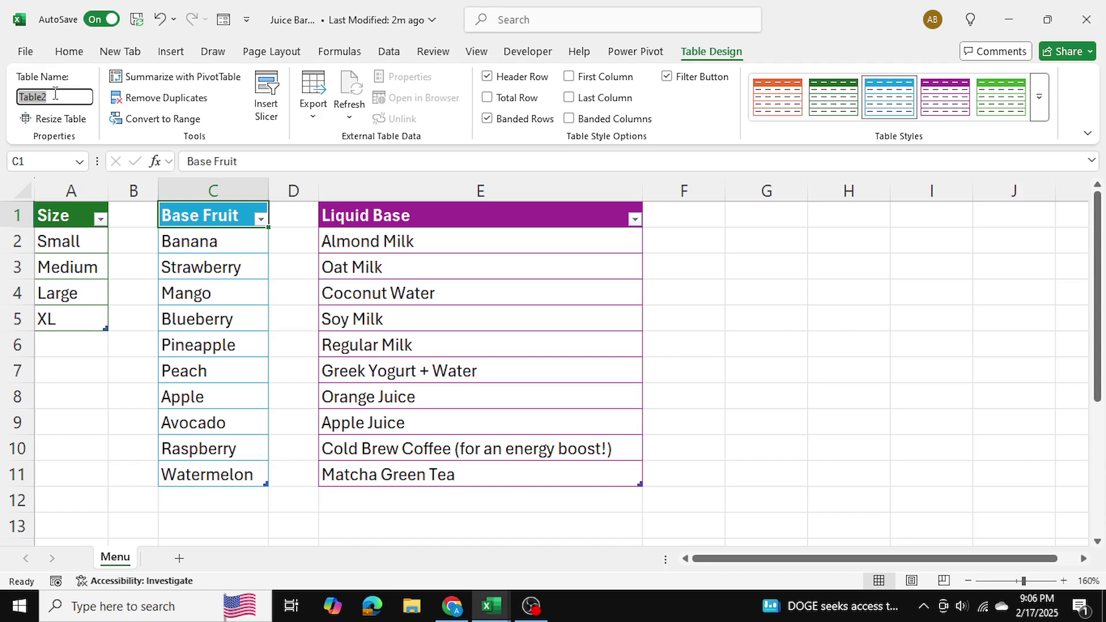
pyautogui.write('BaseFruit')
pyautogui.click(419, 220)
pyautogui.click(53, 98)
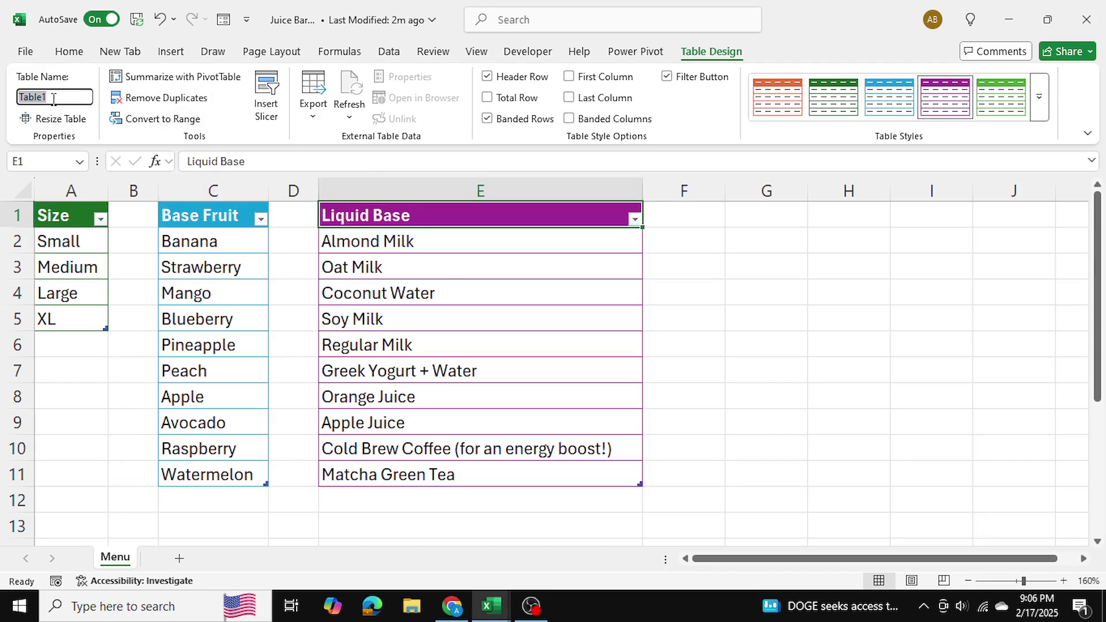
pyautogui.write('Liquid')
pyautogui.click(774, 221)
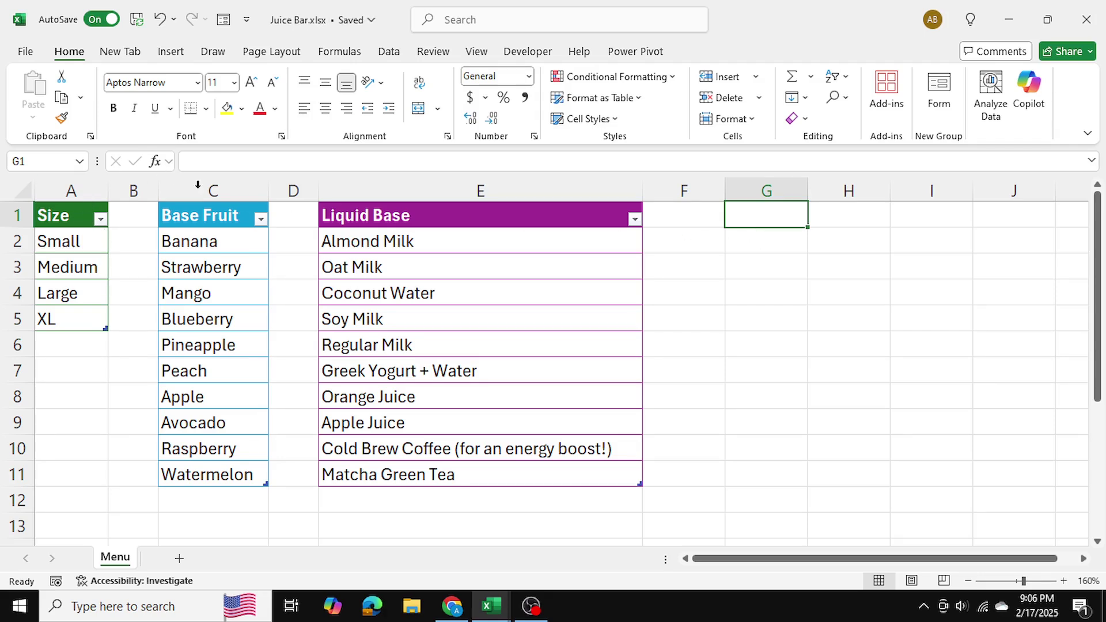
# Step: Import the Size table with From Table/Range and Close & Load it to a new Sizes sheet
pyautogui.click(60, 215)
pyautogui.click(389, 52)
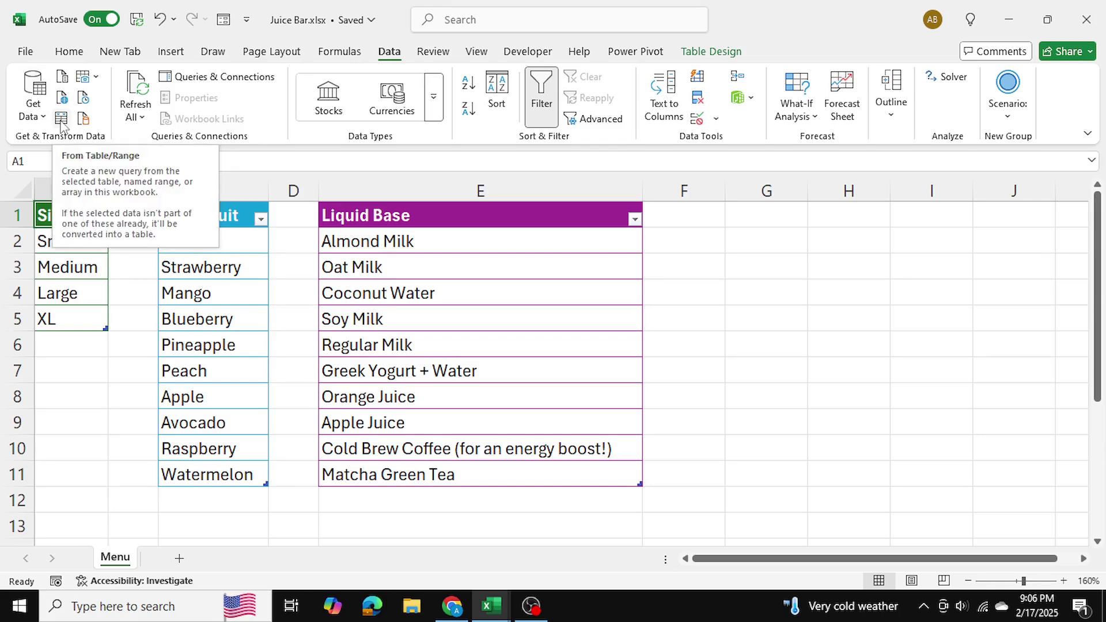
pyautogui.click(61, 119)
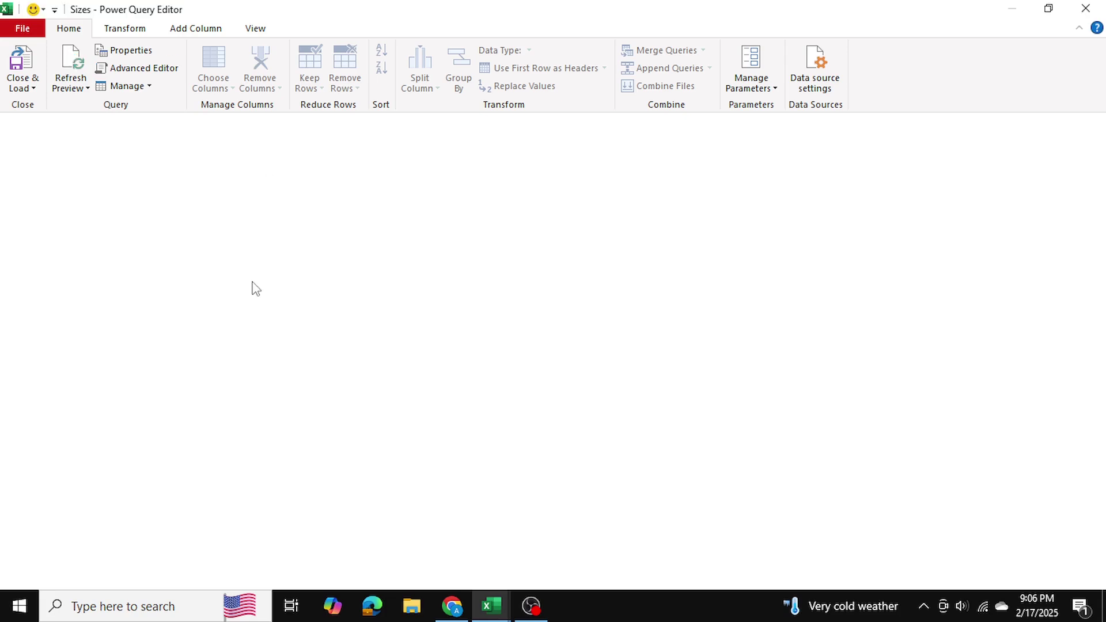
pyautogui.click(23, 90)
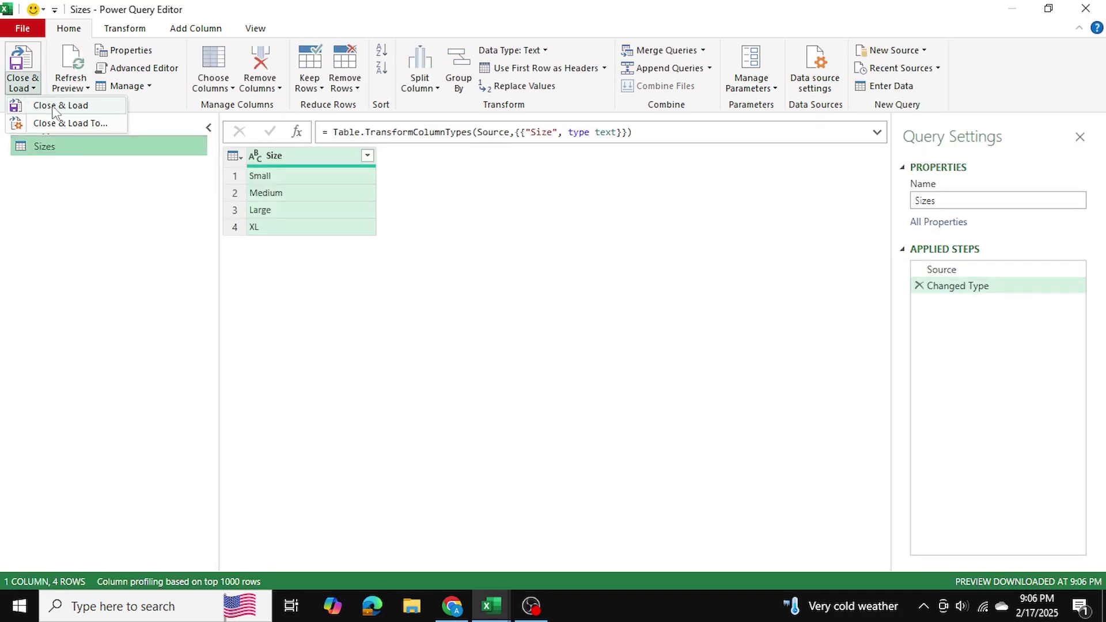
pyautogui.click(81, 113)
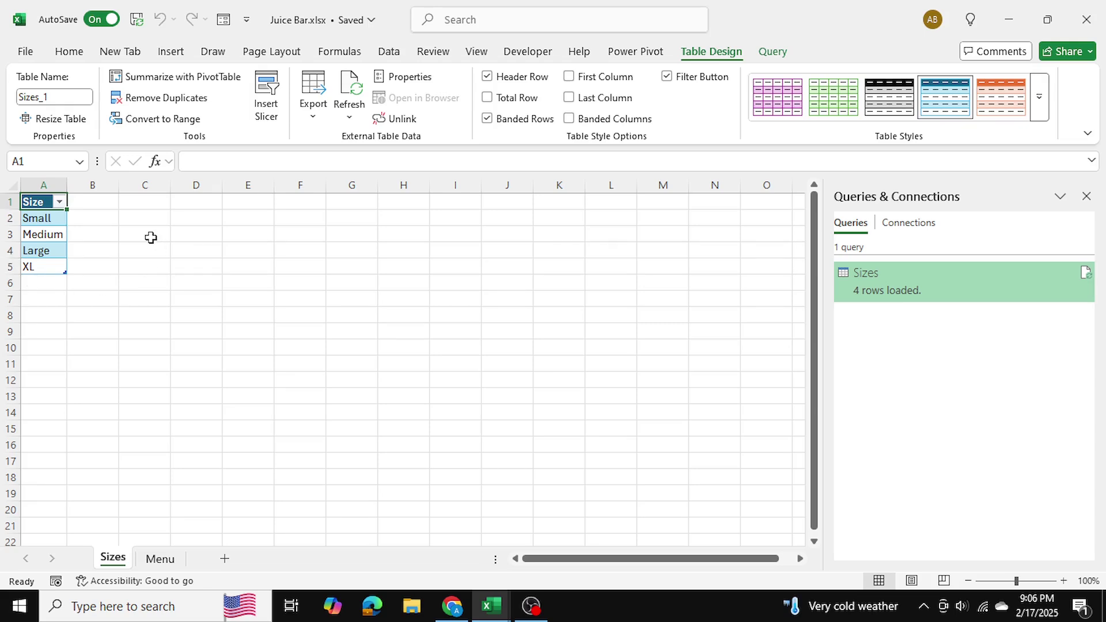
# Step: Load BaseFruit and LiquidBase via From Table/Range, return to Menu, and close Queries & Connections
pyautogui.click(147, 559)
pyautogui.click(213, 217)
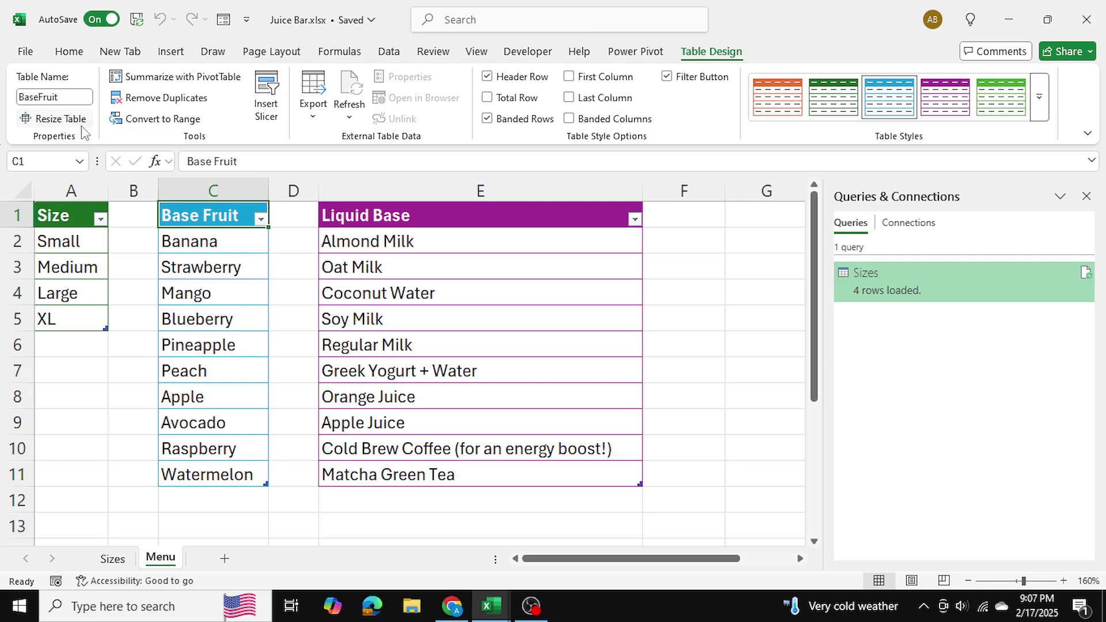
pyautogui.click(388, 51)
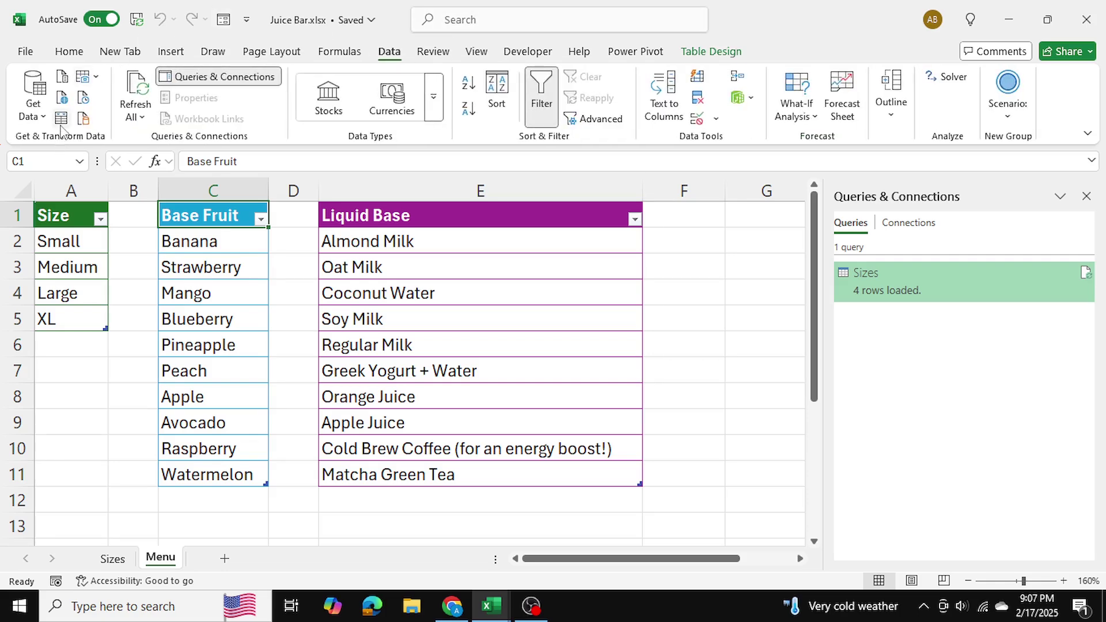
pyautogui.click(61, 122)
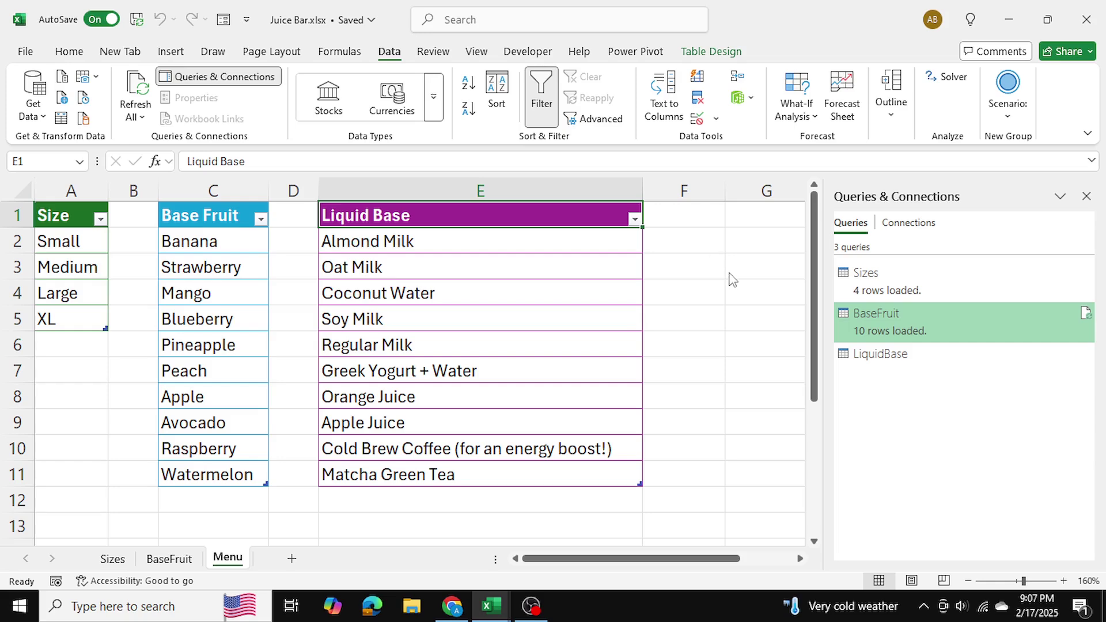
pyautogui.click(301, 559)
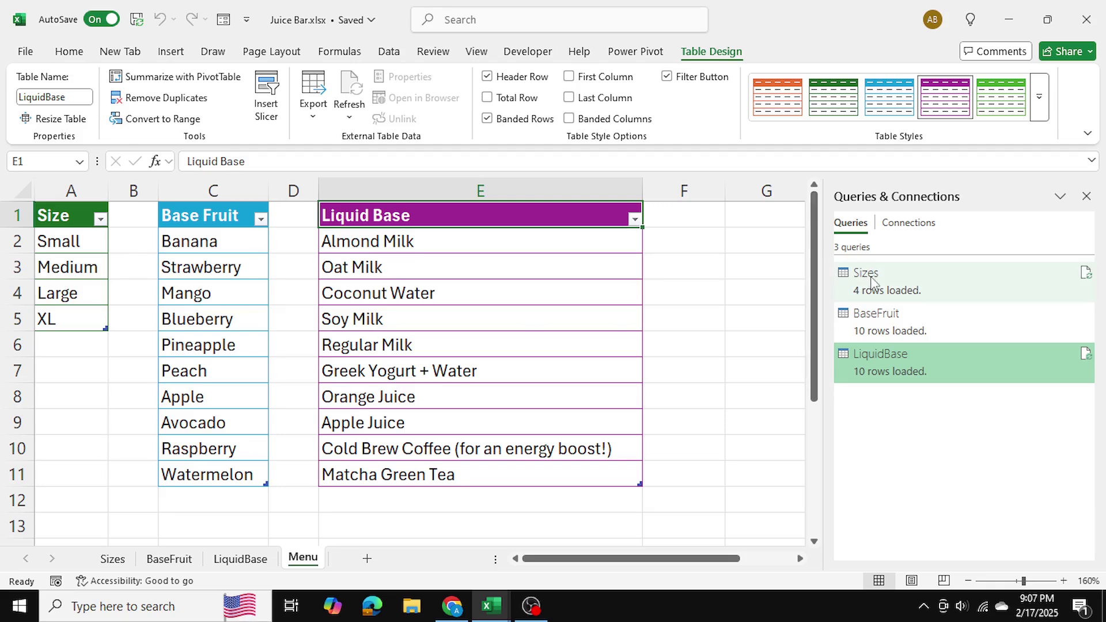
pyautogui.moveTo(873, 282)
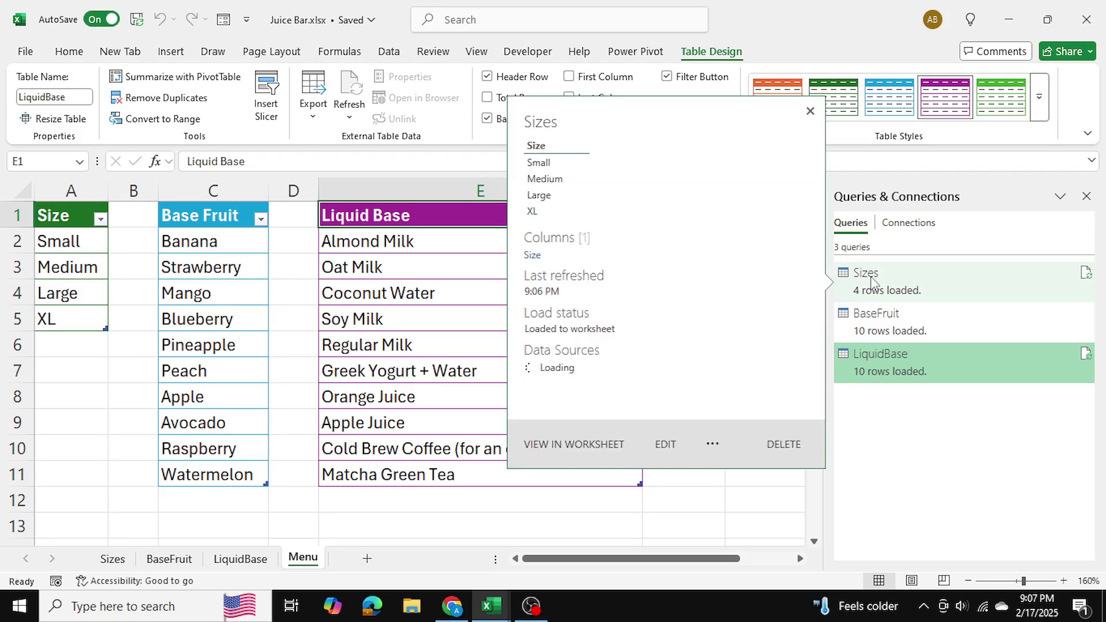
pyautogui.click(1086, 196)
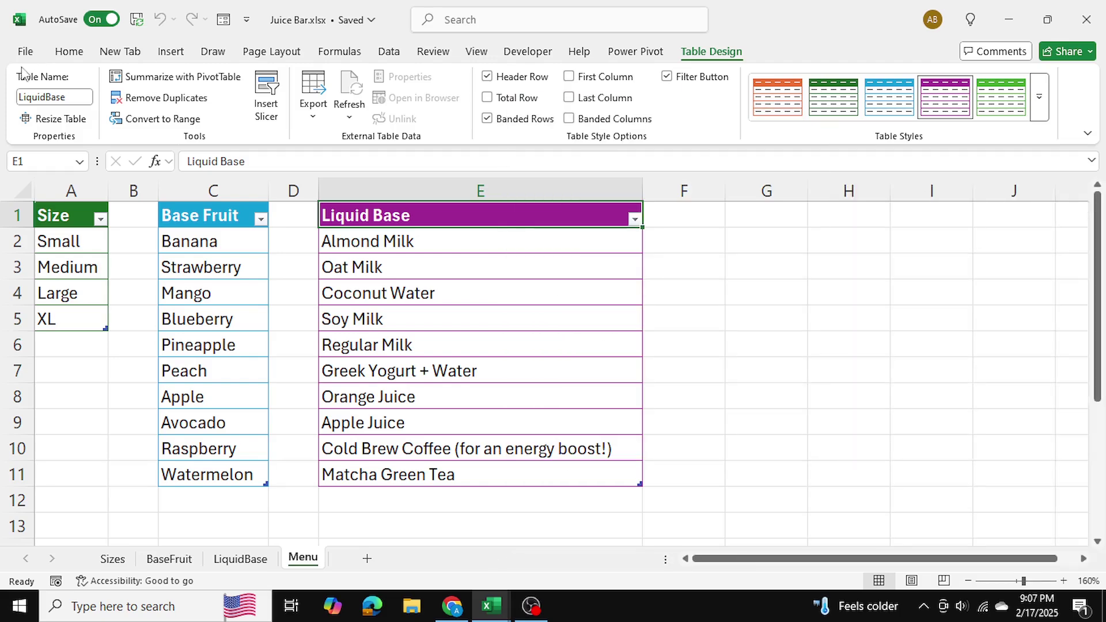
# Step: Launch the Power Query Editor from Data > Get Data
pyautogui.click(390, 56)
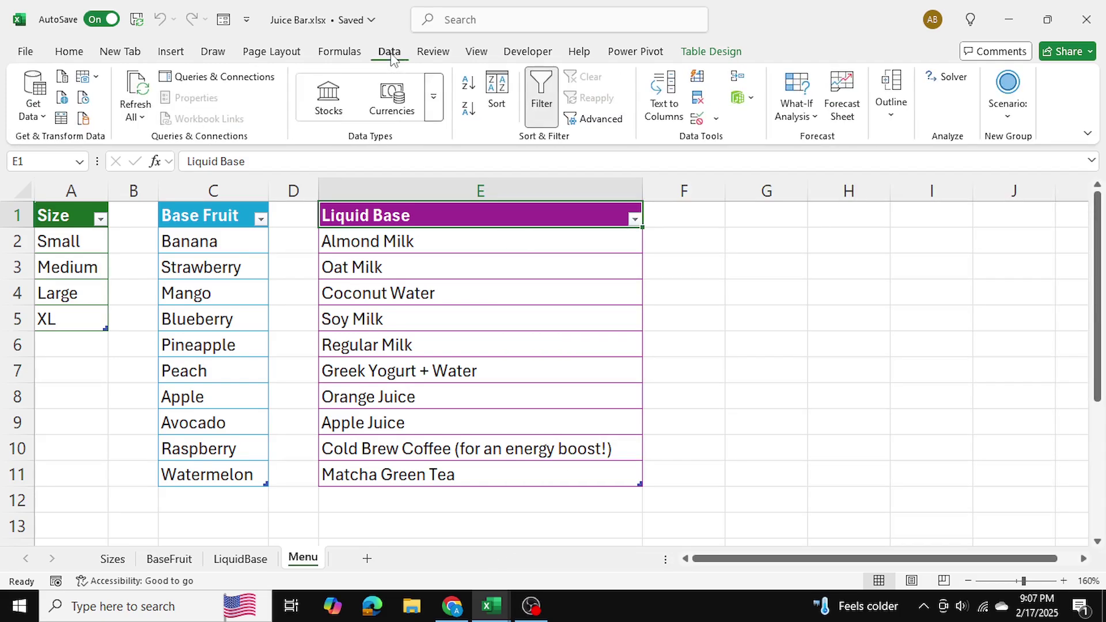
pyautogui.click(35, 106)
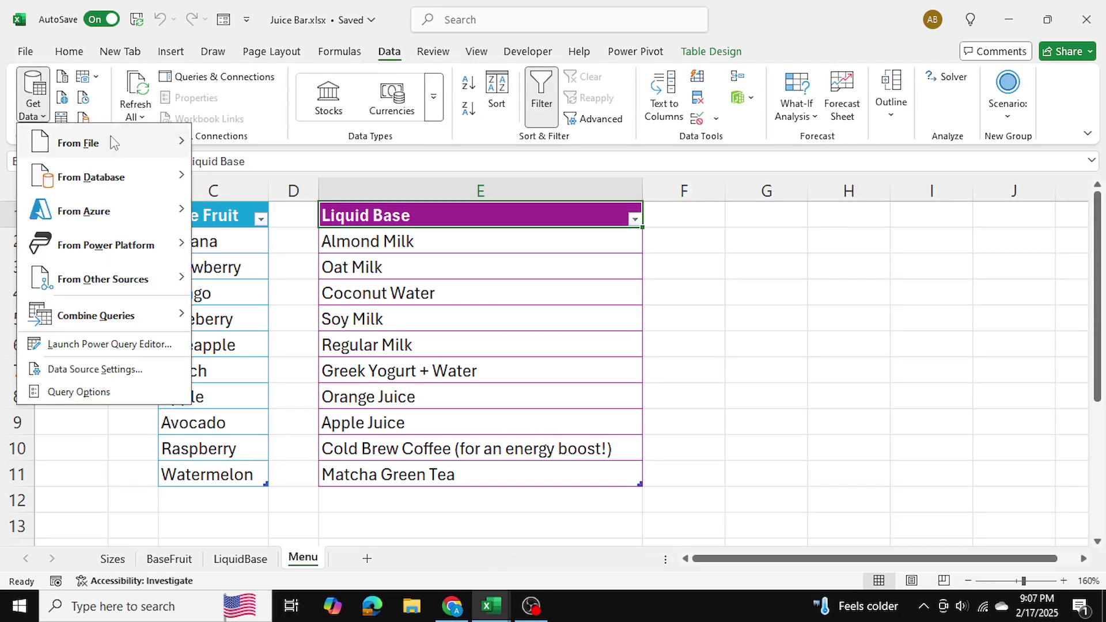
pyautogui.click(69, 345)
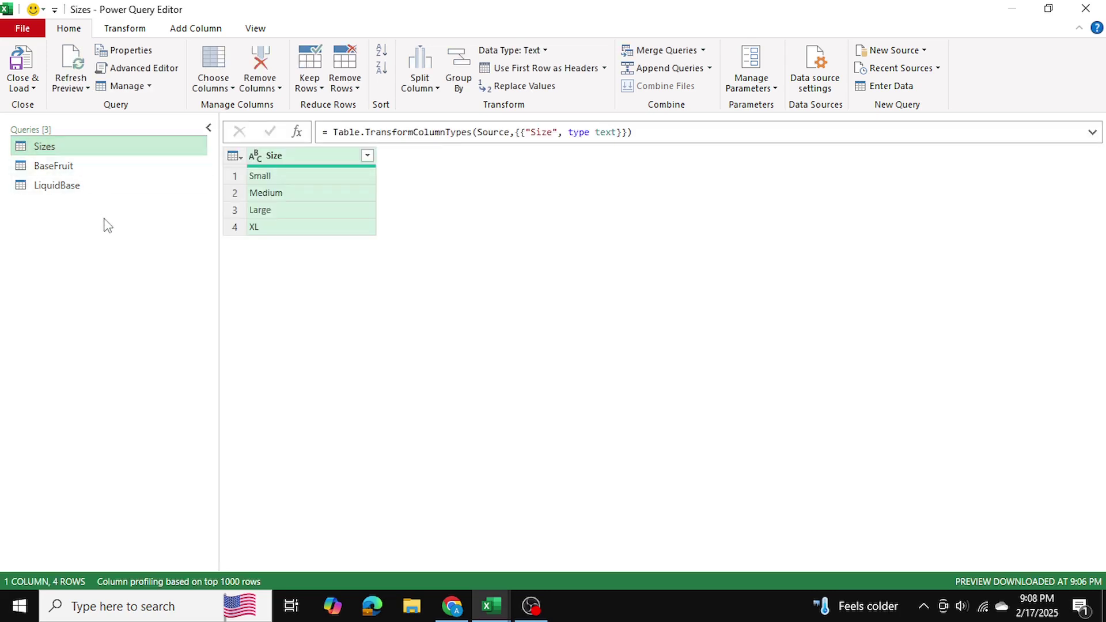
# Step: Create a blank query, Query1, with the formula = Sizes returning the 4 sizes
pyautogui.rightClick(59, 215)
pyautogui.moveTo(114, 247)
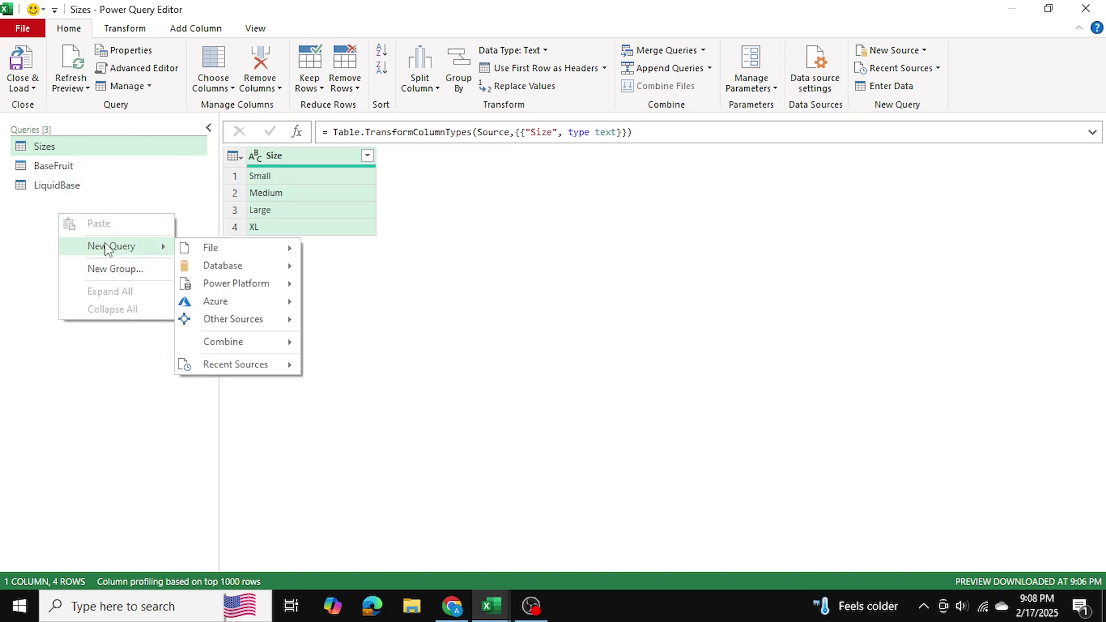
pyautogui.moveTo(253, 319)
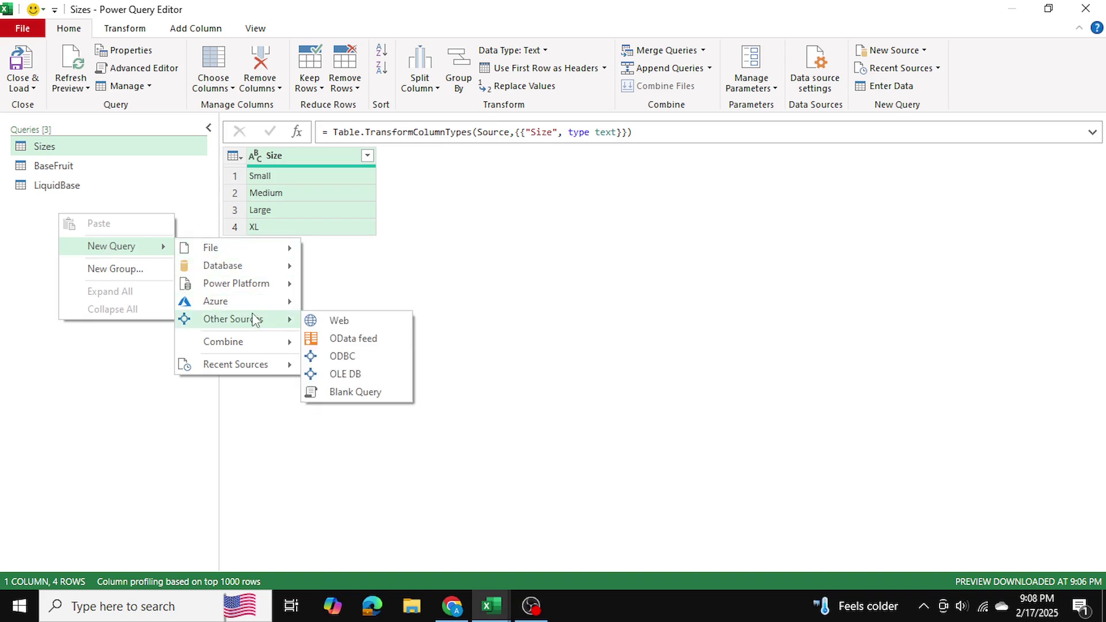
pyautogui.click(357, 392)
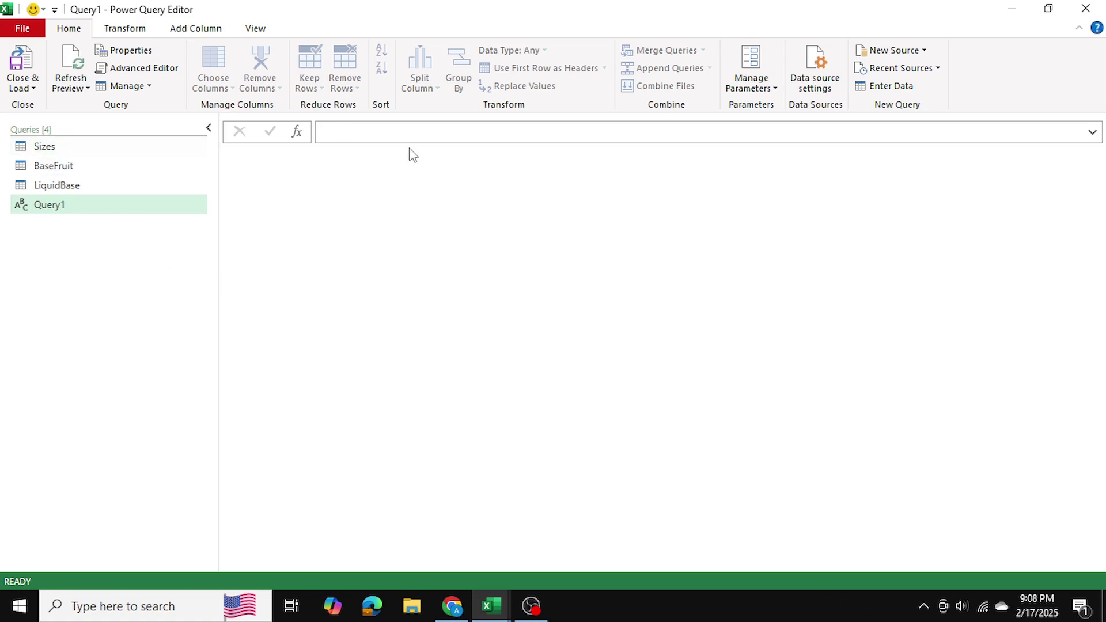
pyautogui.click(396, 136)
pyautogui.write('=')
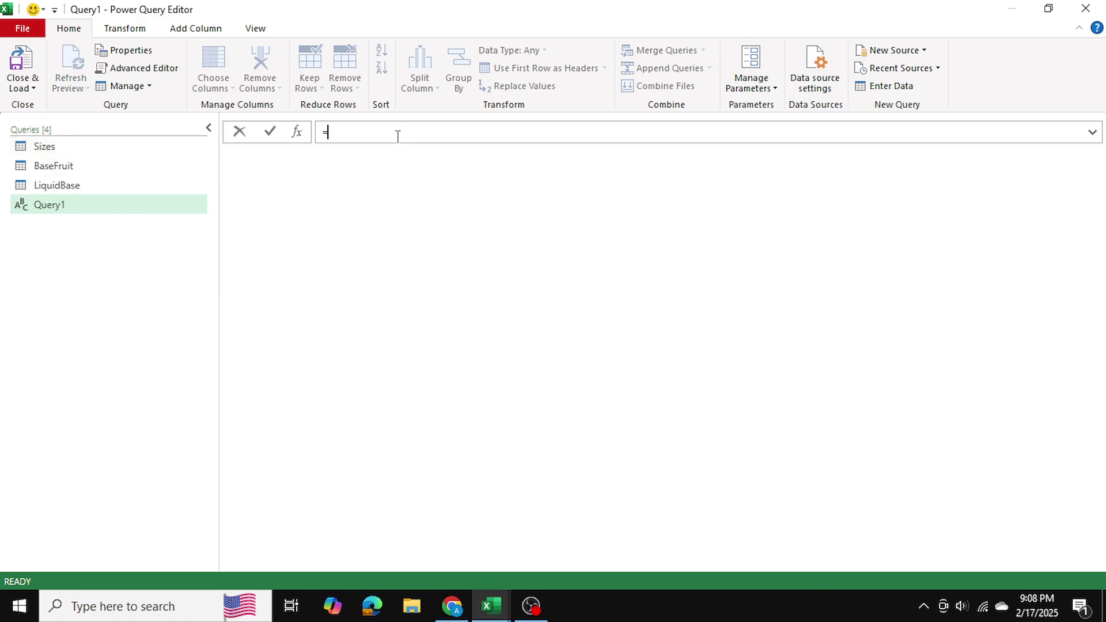
pyautogui.write('sizes')
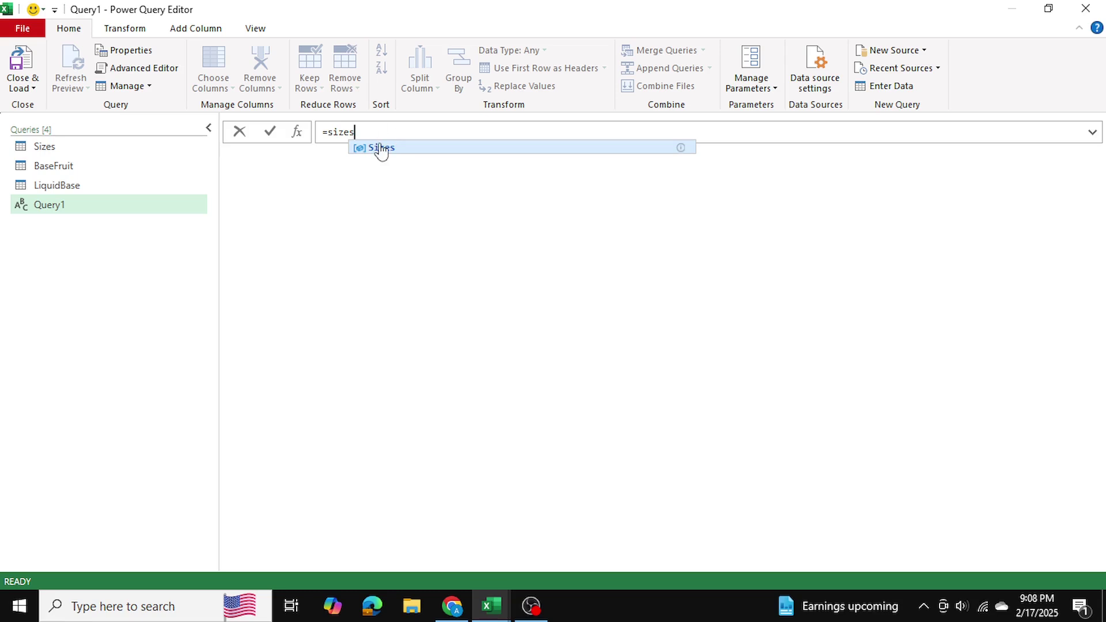
pyautogui.click(377, 148)
pyautogui.press('Return')
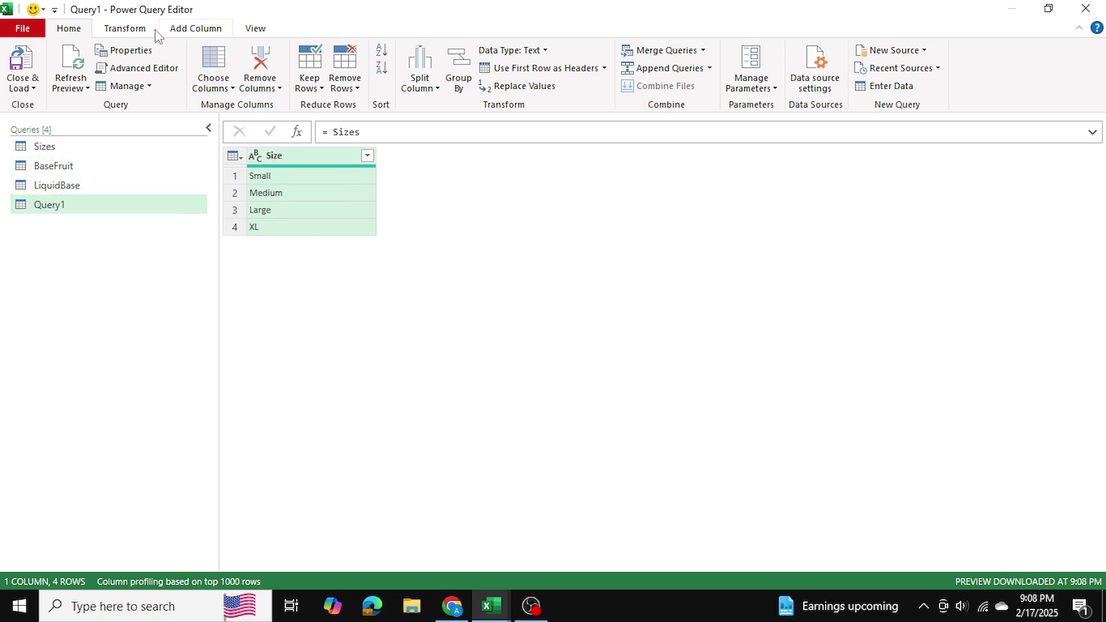
pyautogui.click(196, 28)
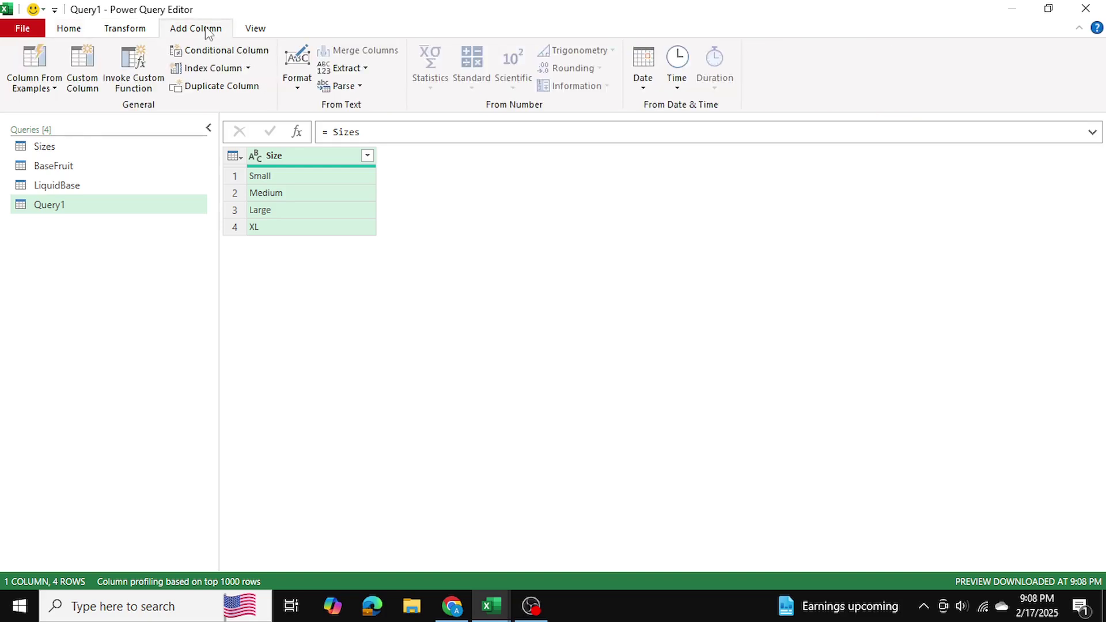
# Step: Add a custom column =BaseFruit and expand it to Base Fruit without the prefix, giving 40 rows
pyautogui.click(97, 86)
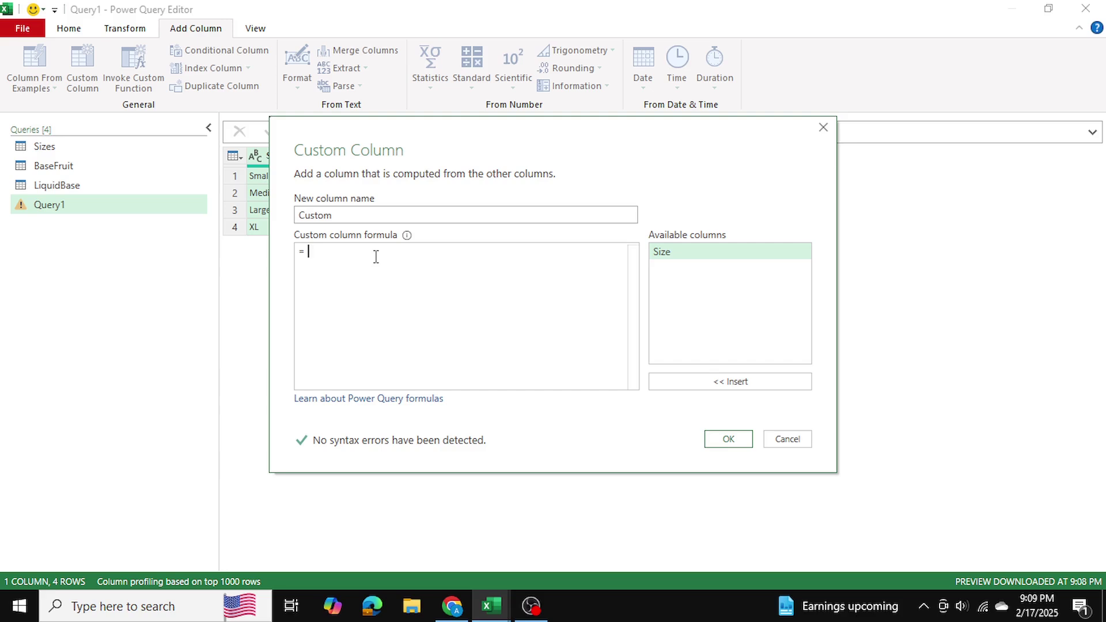
pyautogui.write('Base')
pyautogui.click(403, 262)
pyautogui.click(742, 443)
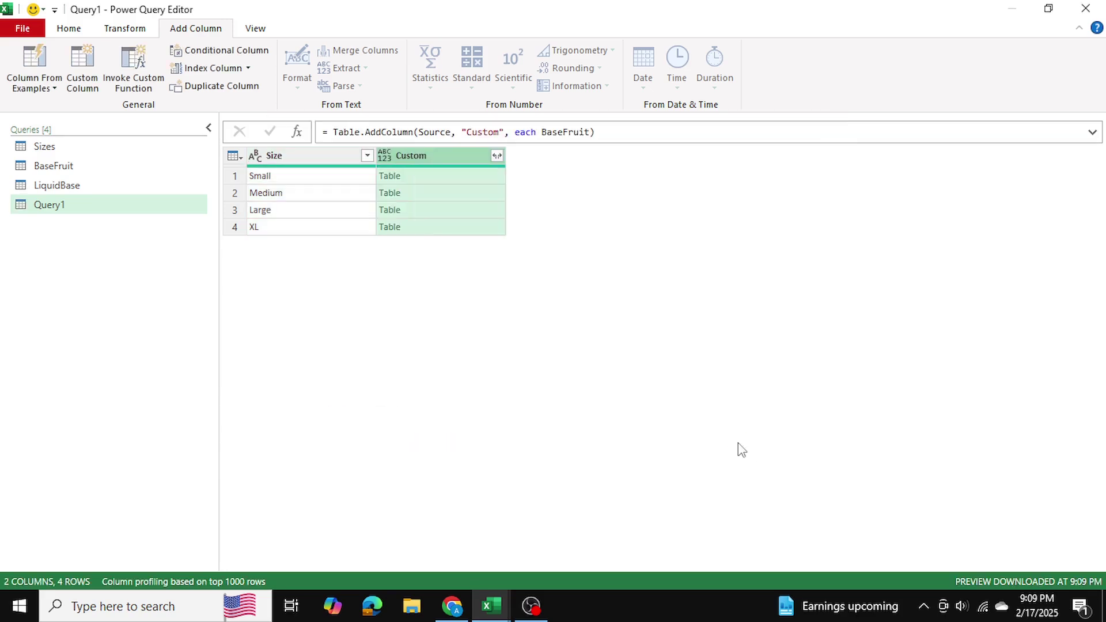
pyautogui.click(496, 156)
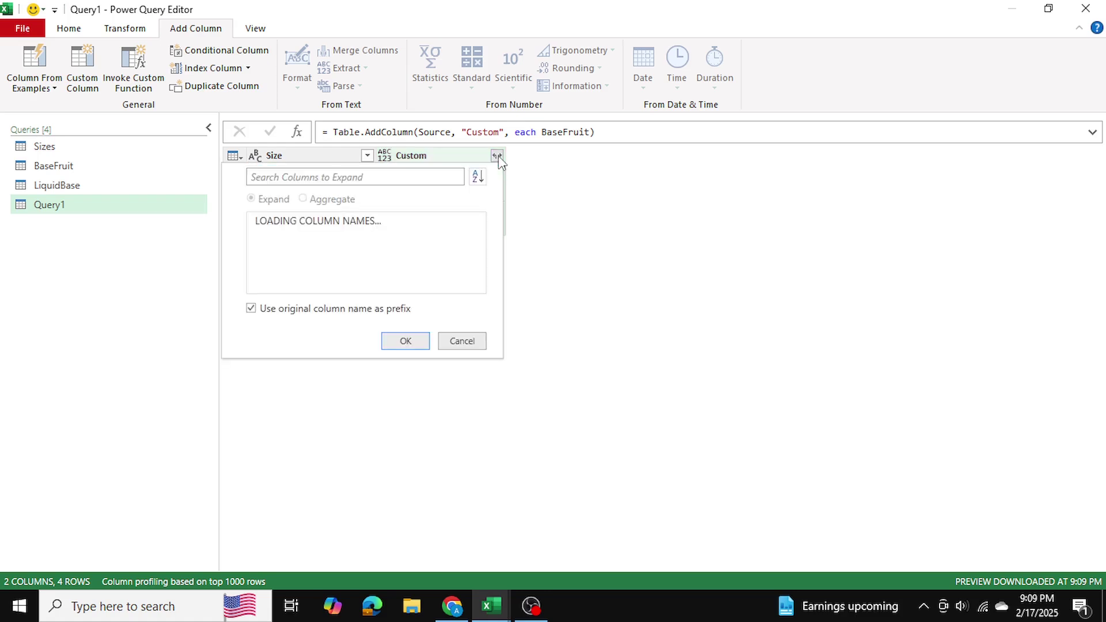
pyautogui.click(252, 309)
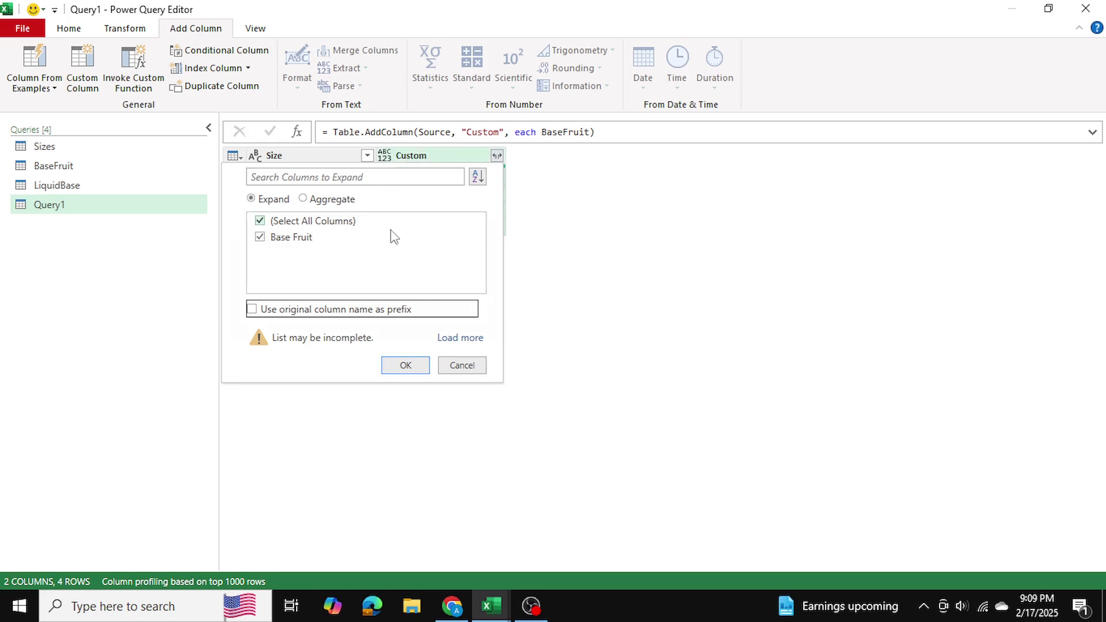
pyautogui.click(387, 368)
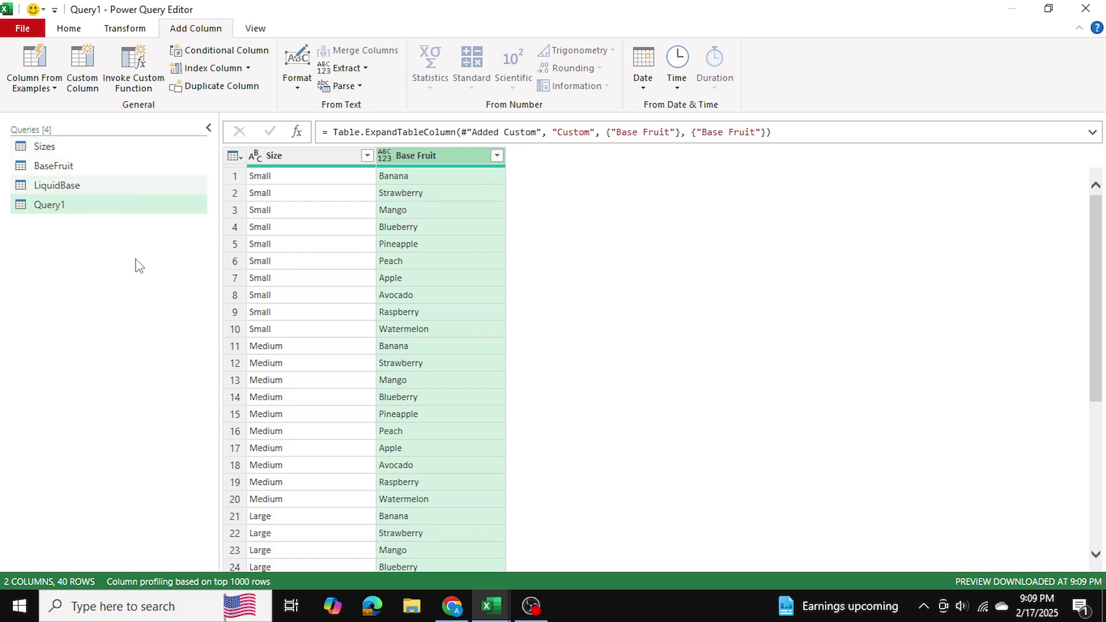
# Step: Add a custom column =LiquidBase and expand it to Liquid Base, giving 400 rows
pyautogui.click(81, 86)
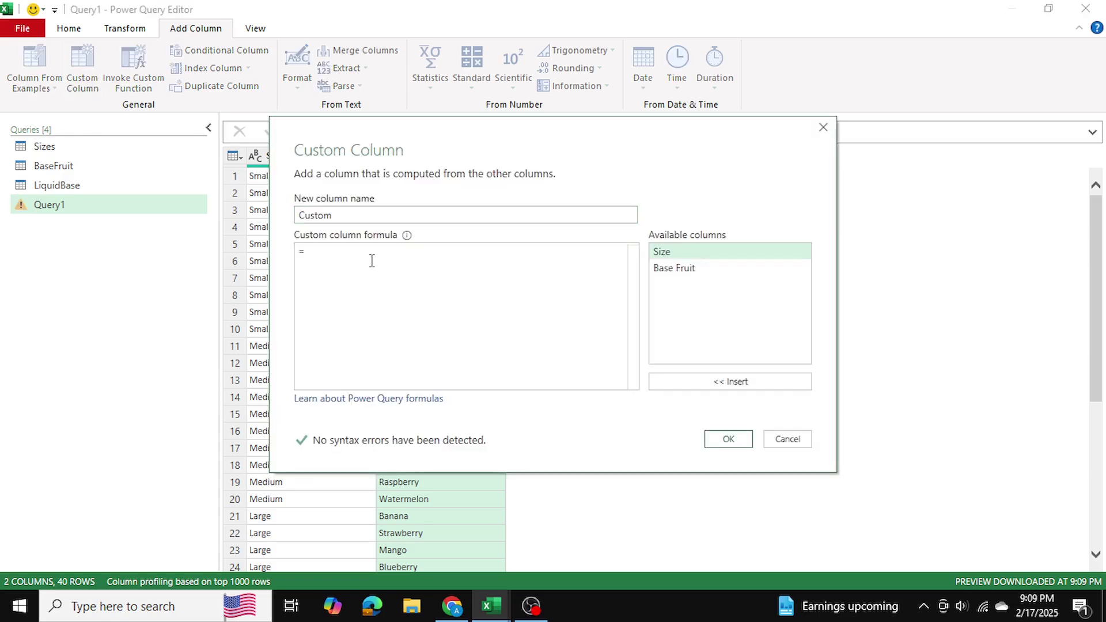
pyautogui.write('Liqu')
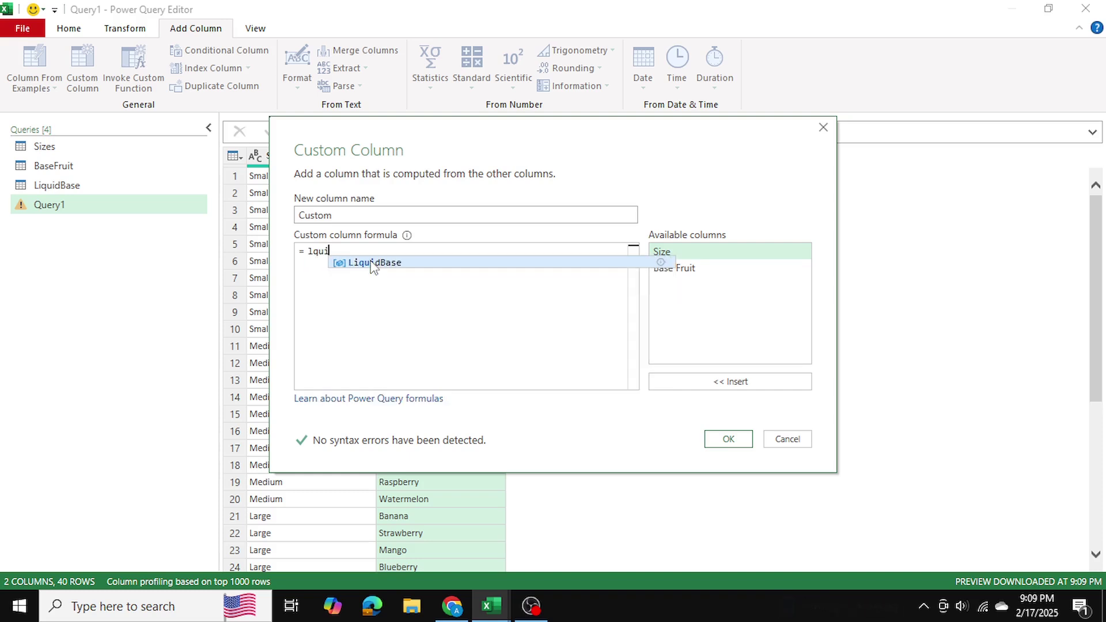
pyautogui.click(371, 263)
pyautogui.click(727, 439)
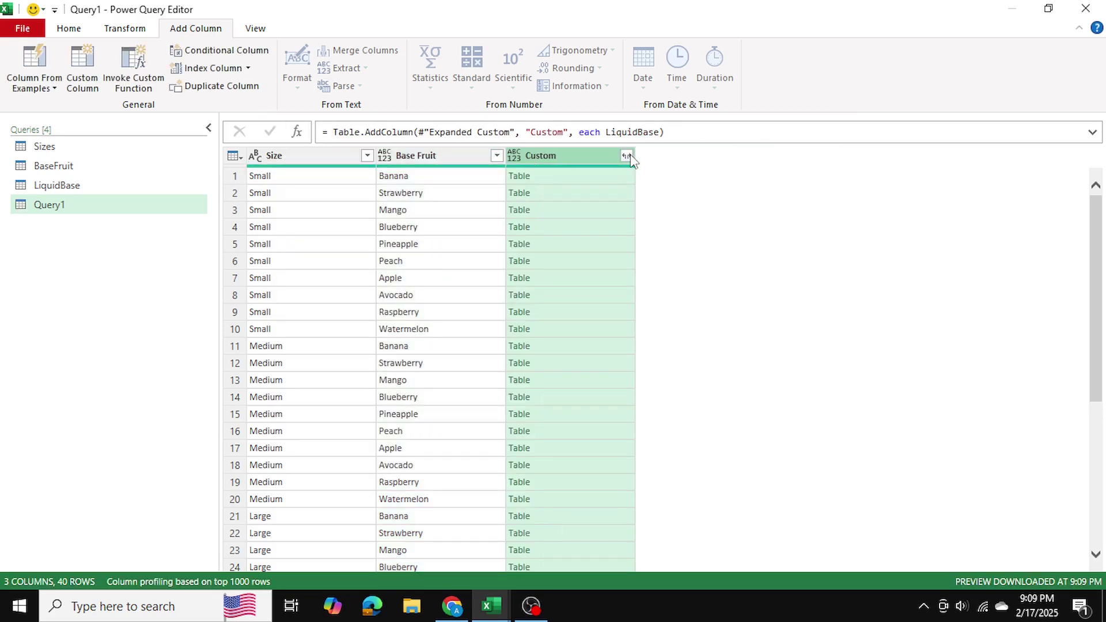
pyautogui.click(627, 155)
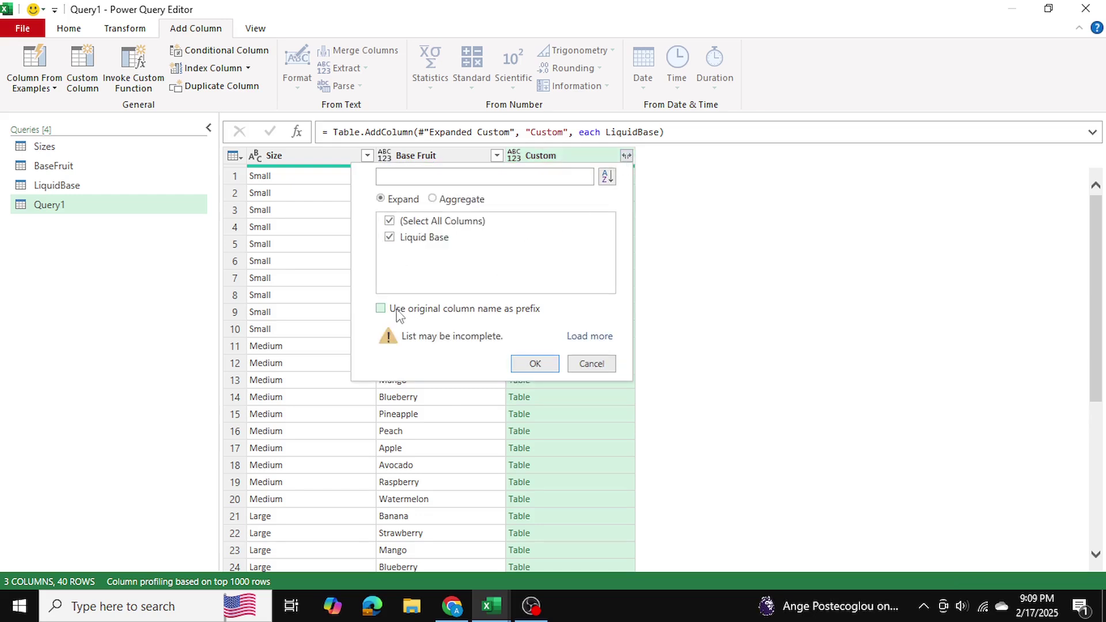
pyautogui.click(534, 363)
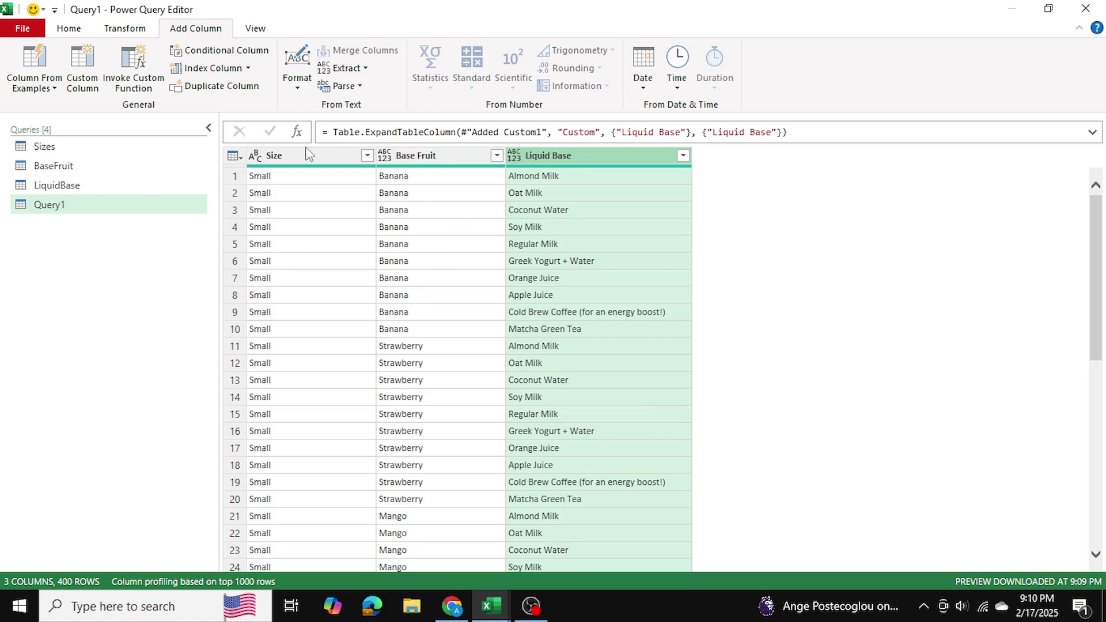
# Step: Move the Size column after Liquid Base and open Query1's Close & Load options
pyautogui.moveTo(288, 157); pyautogui.dragTo(721, 157)
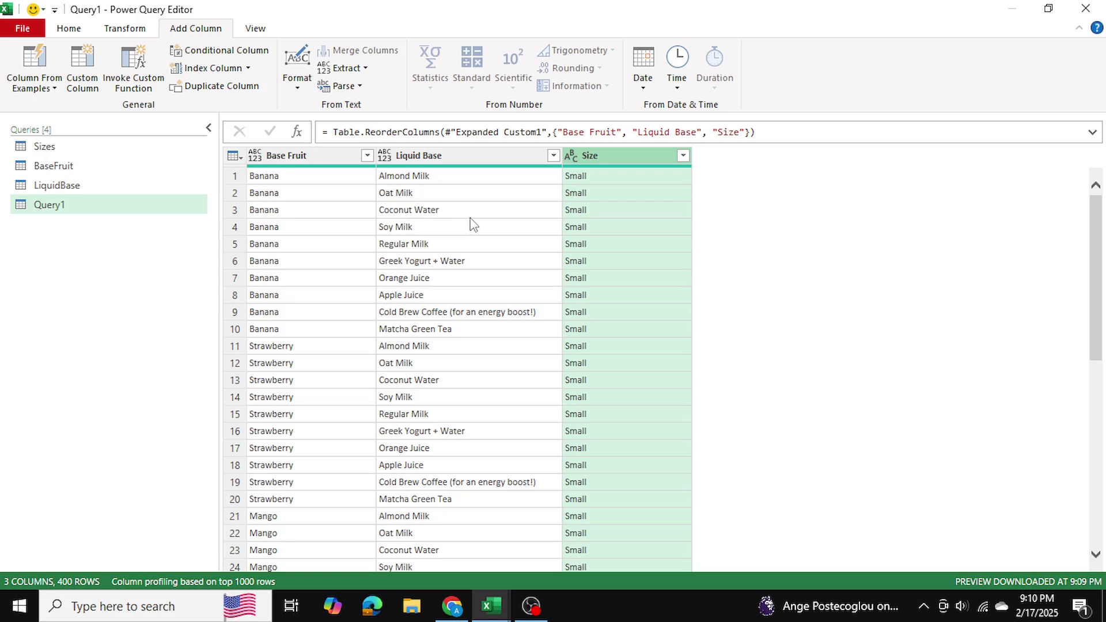
pyautogui.click(69, 28)
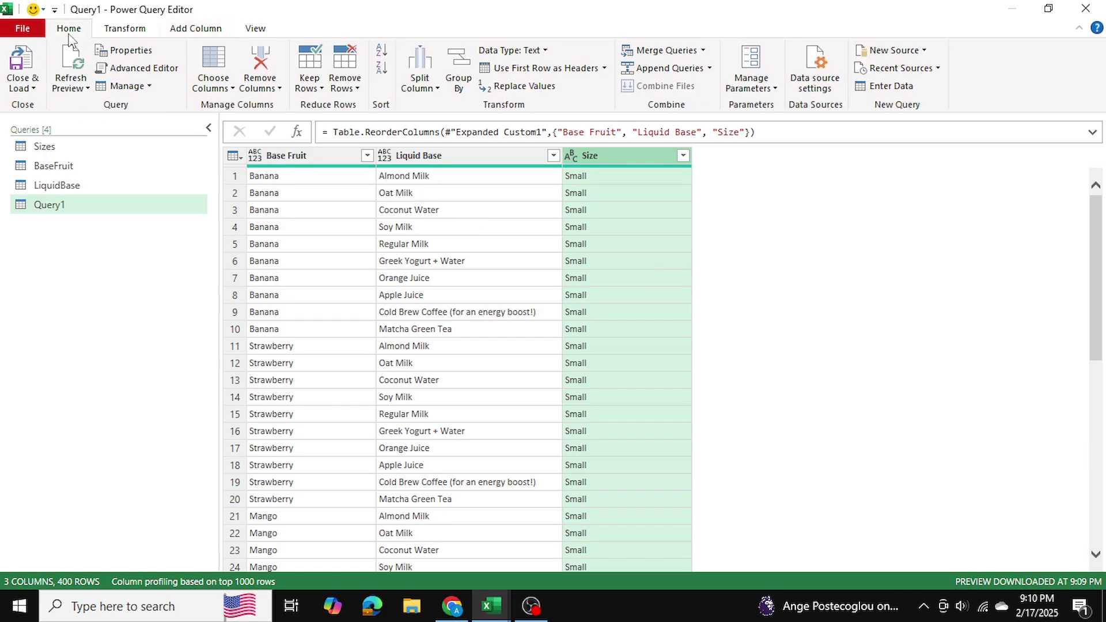
pyautogui.click(30, 88)
# Step: Load Query1 as a table onto the existing Menu sheet at G1
pyautogui.click(66, 123)
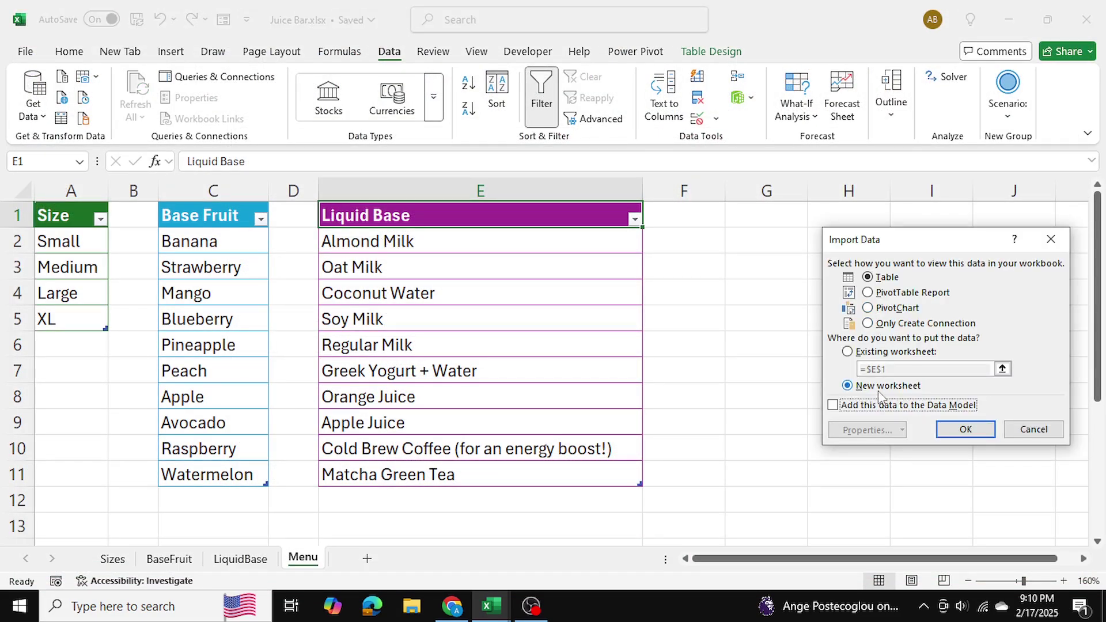
pyautogui.click(875, 352)
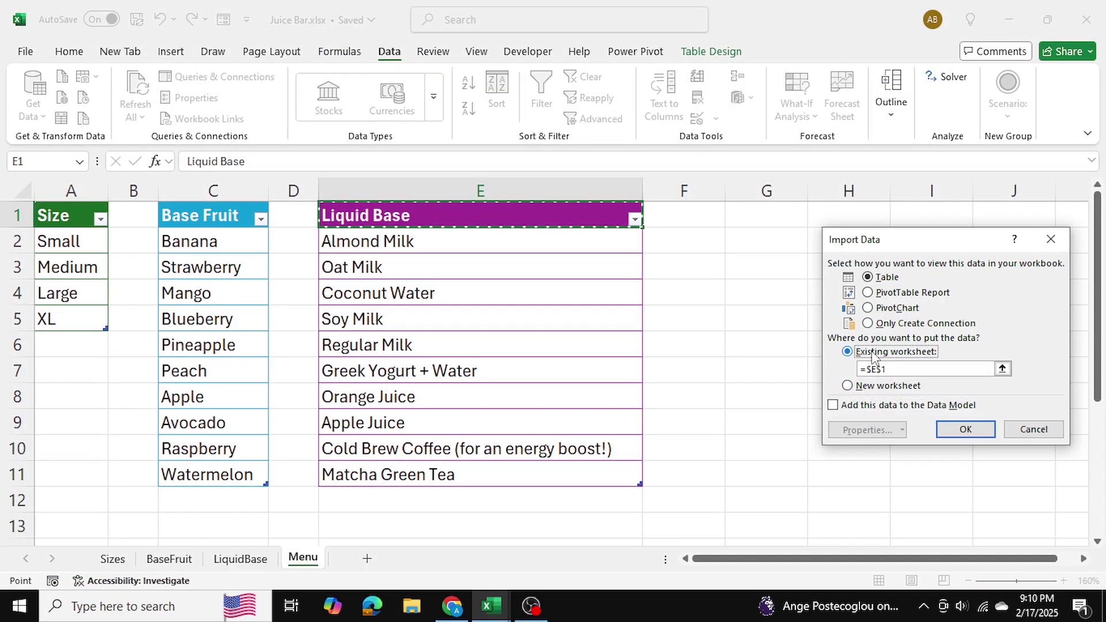
pyautogui.click(765, 213)
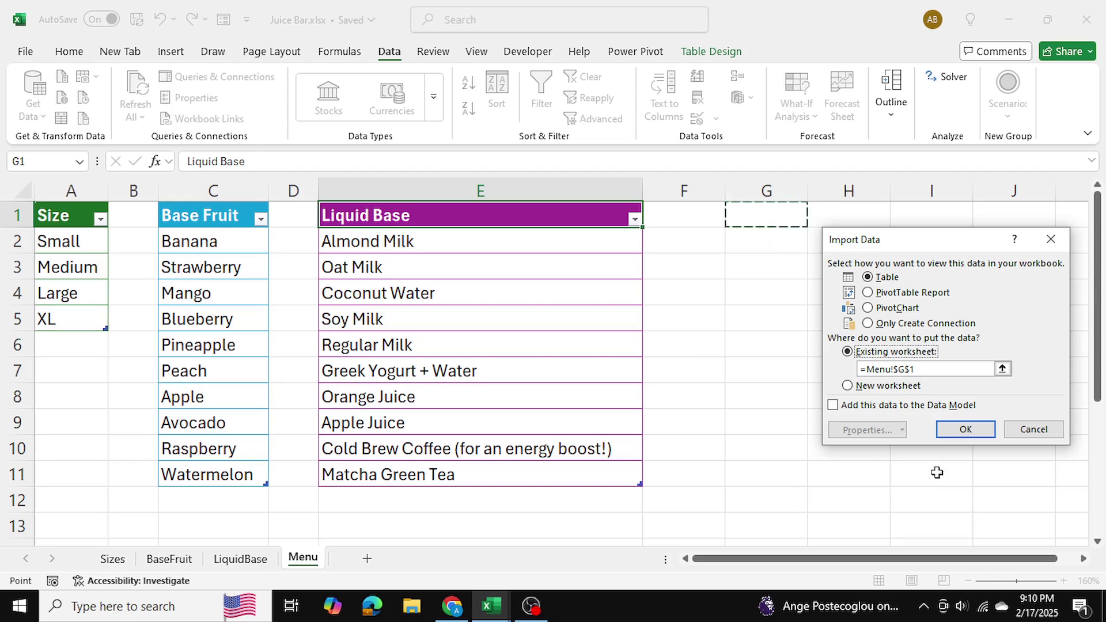
pyautogui.click(953, 432)
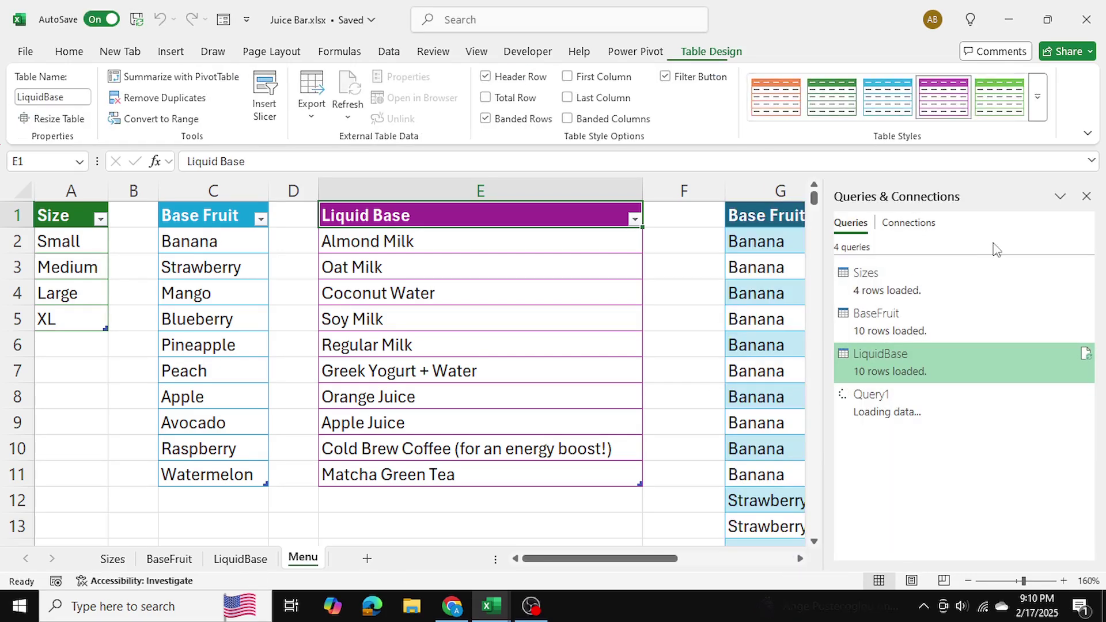
pyautogui.click(1086, 197)
# Step: Shift the whole 400-row table down one row so it starts at G2
pyautogui.hscroll(3, 734, 565)
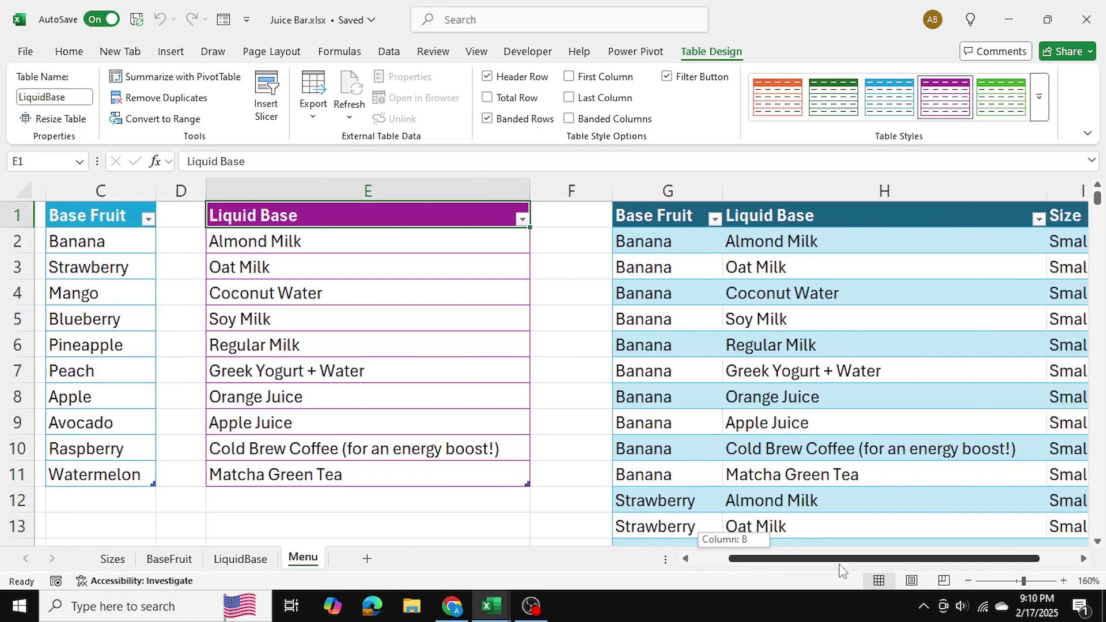
pyautogui.click(510, 215)
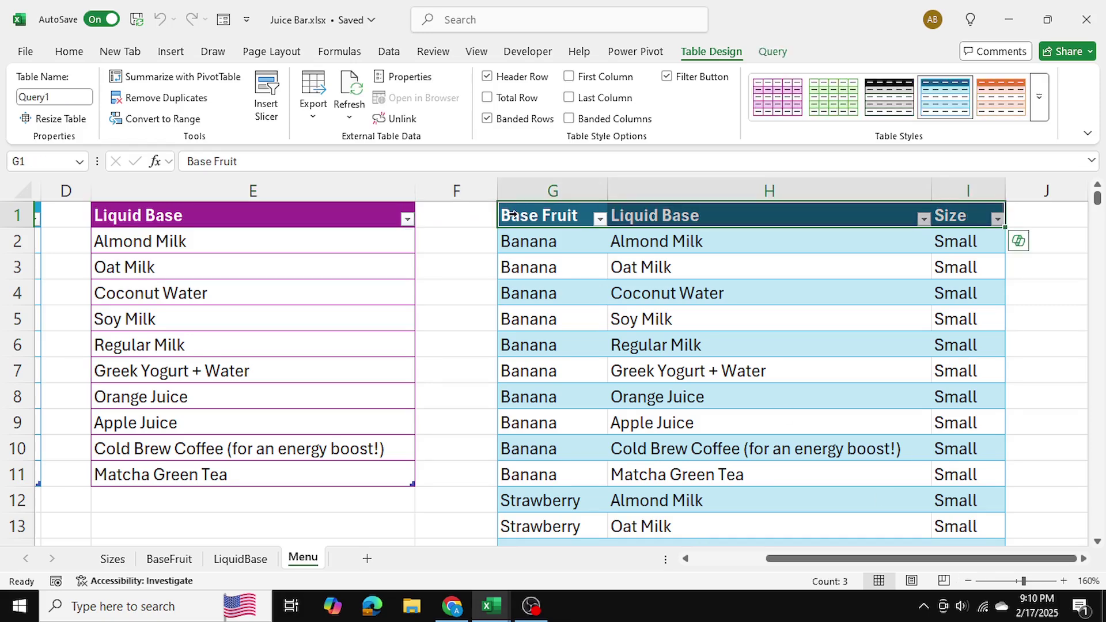
pyautogui.hotkey('ctrl', 'shift', 'End')
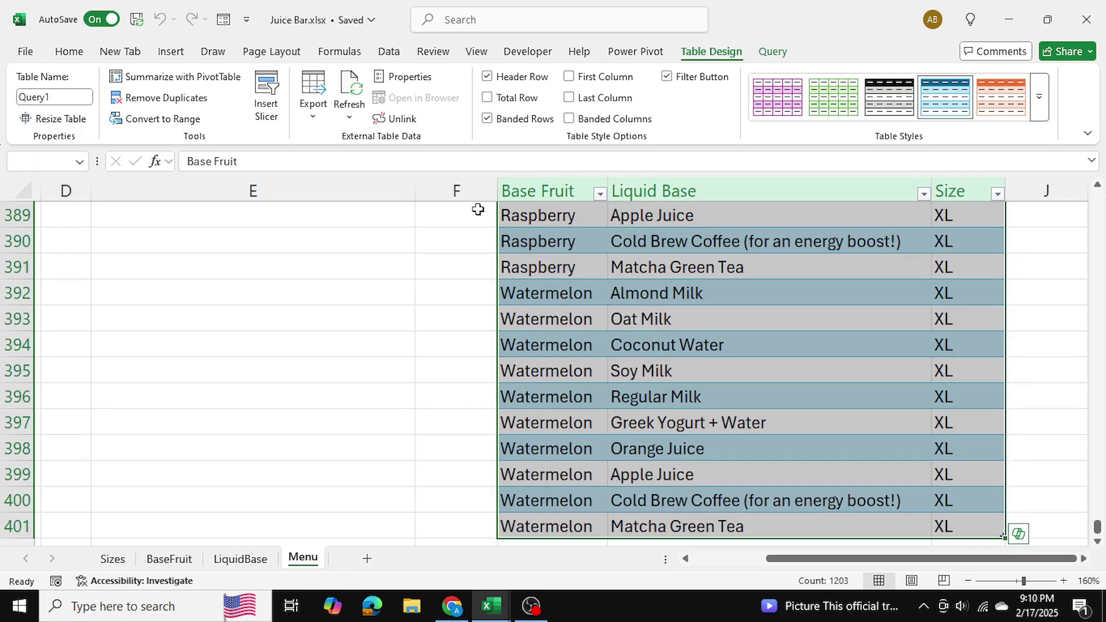
pyautogui.moveTo(495, 271); pyautogui.dragTo(507, 291)
pyautogui.scroll(10, 691, 368)
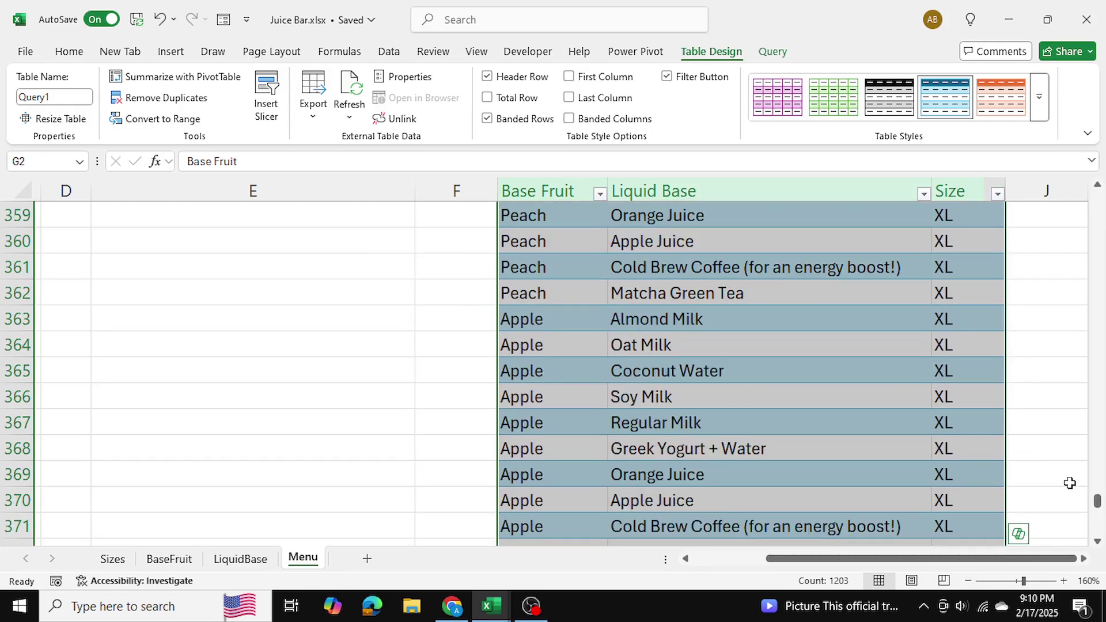
pyautogui.hotkey('ctrl', 'Home')
# Step: Enter the title 'Anser's Juice Shop' in cell G1
pyautogui.moveTo(985, 574); pyautogui.dragTo(1040, 567)
pyautogui.click(580, 219)
pyautogui.write('Ans')
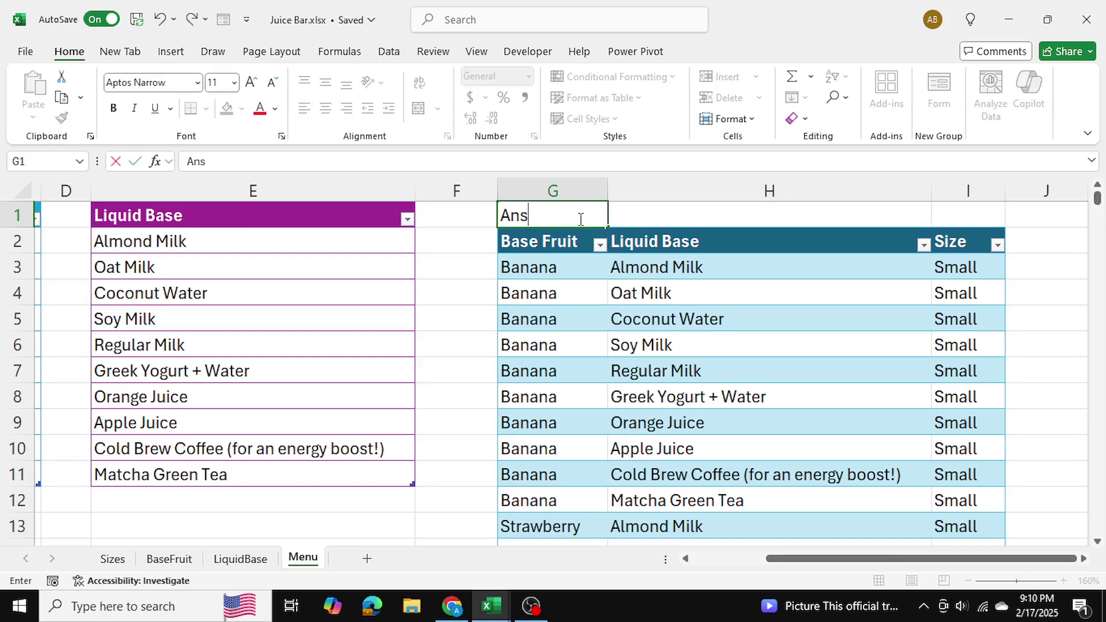
pyautogui.write("er's Juic")
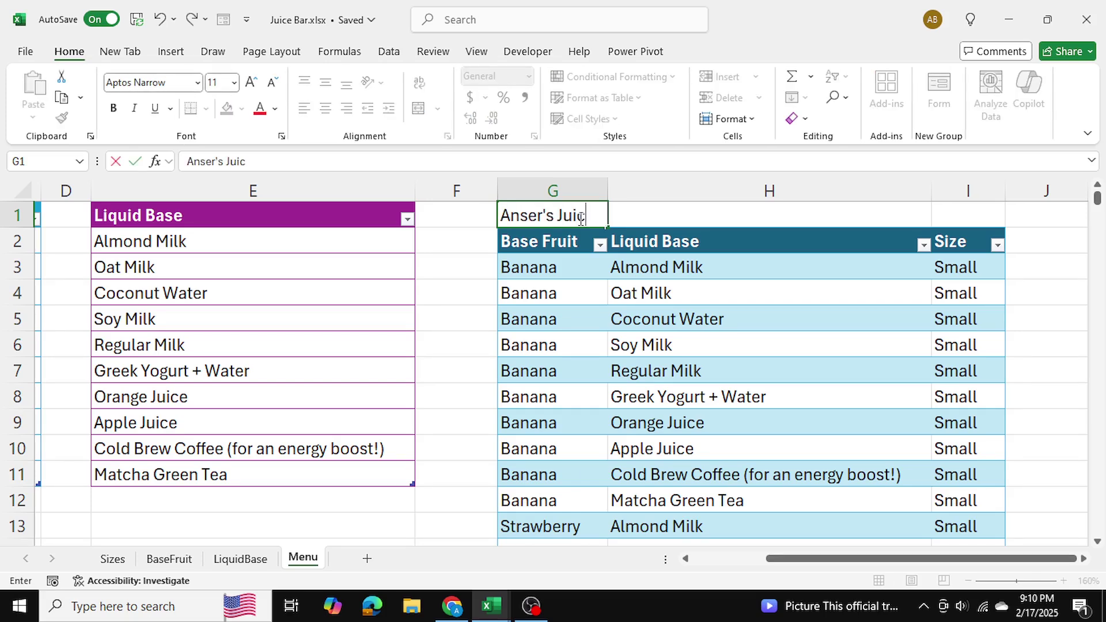
pyautogui.write('e Shop')
pyautogui.press('Return')
# Step: Merge and centre the title across G1:I1 and make it bold at size 16
pyautogui.click(478, 311)
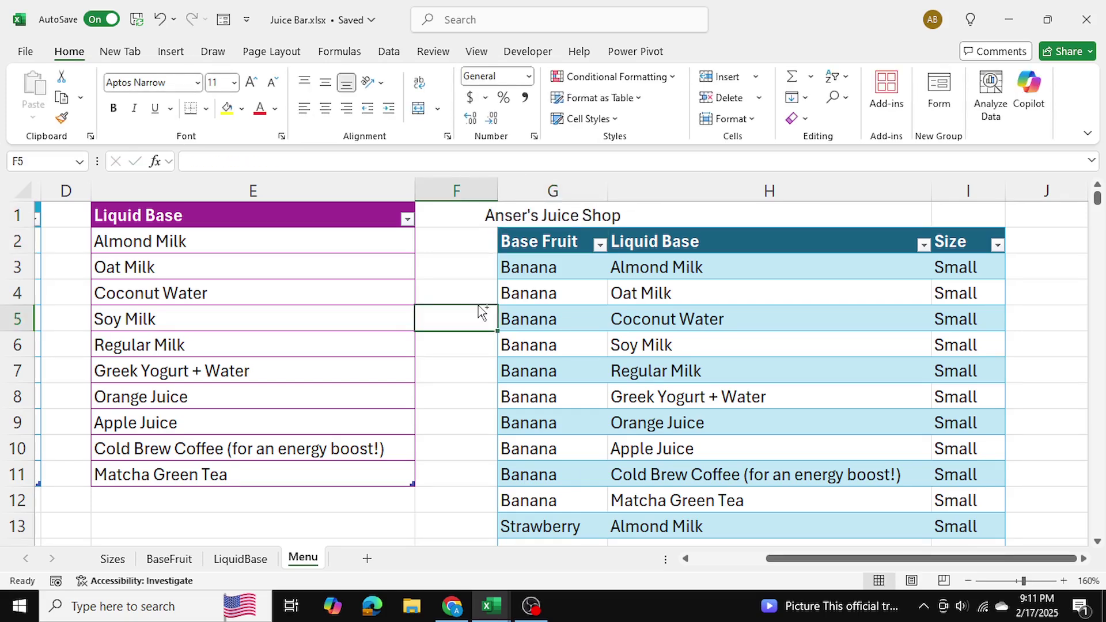
pyautogui.click(535, 216)
pyautogui.click(456, 265)
pyautogui.moveTo(527, 219); pyautogui.dragTo(947, 221)
pyautogui.click(418, 108)
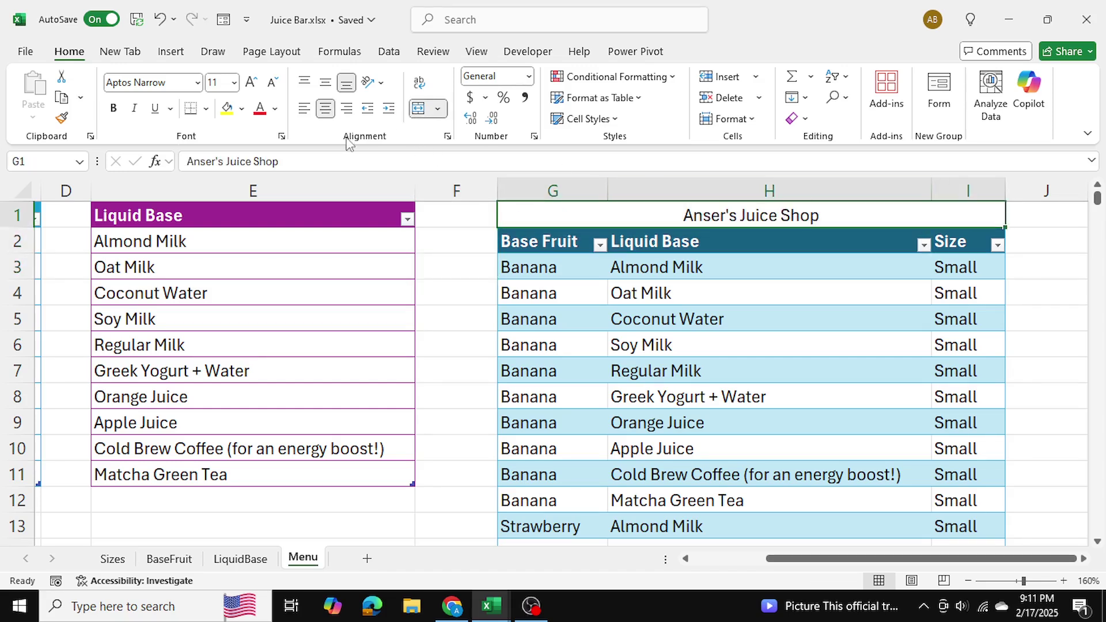
pyautogui.click(234, 82)
pyautogui.click(219, 214)
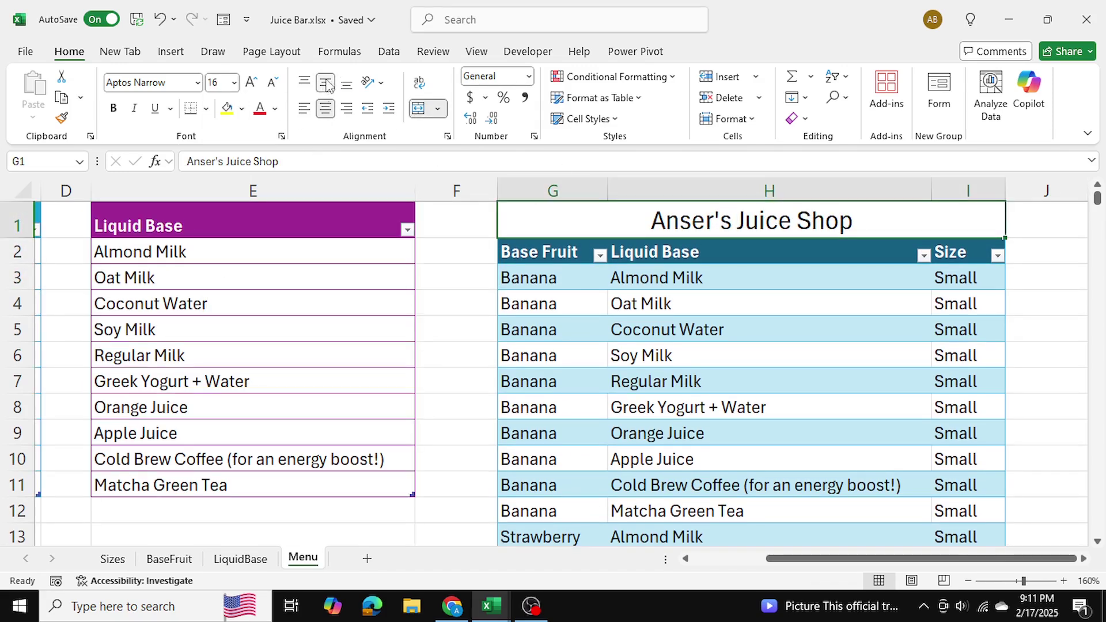
pyautogui.click(113, 108)
pyautogui.click(438, 314)
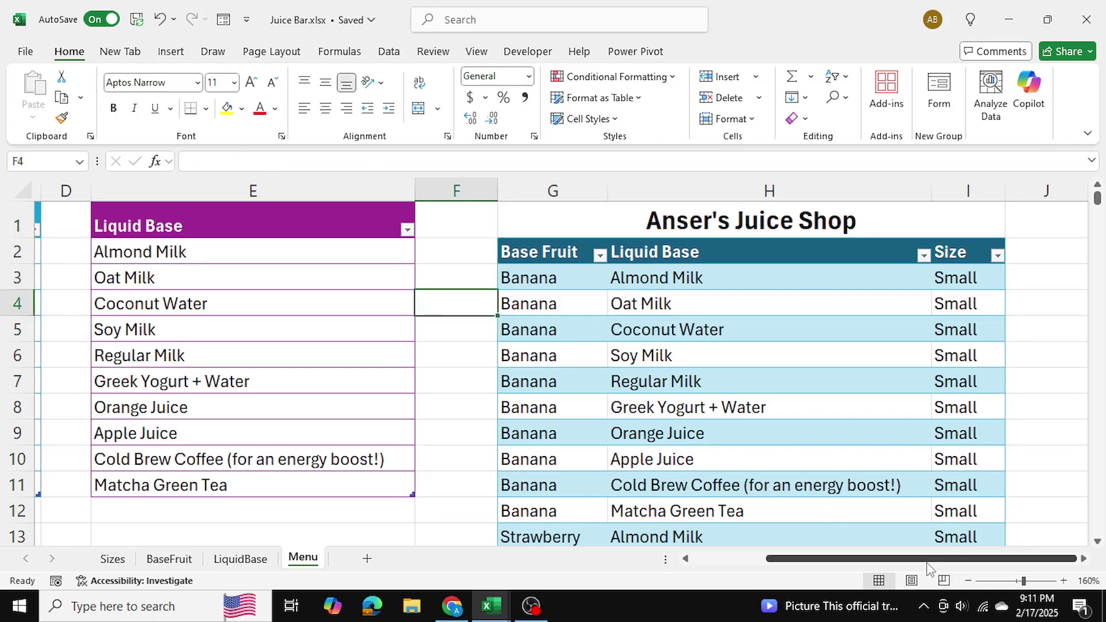
pyautogui.hscroll(-3, 543, 481)
pyautogui.moveTo(770, 559); pyautogui.dragTo(843, 558)
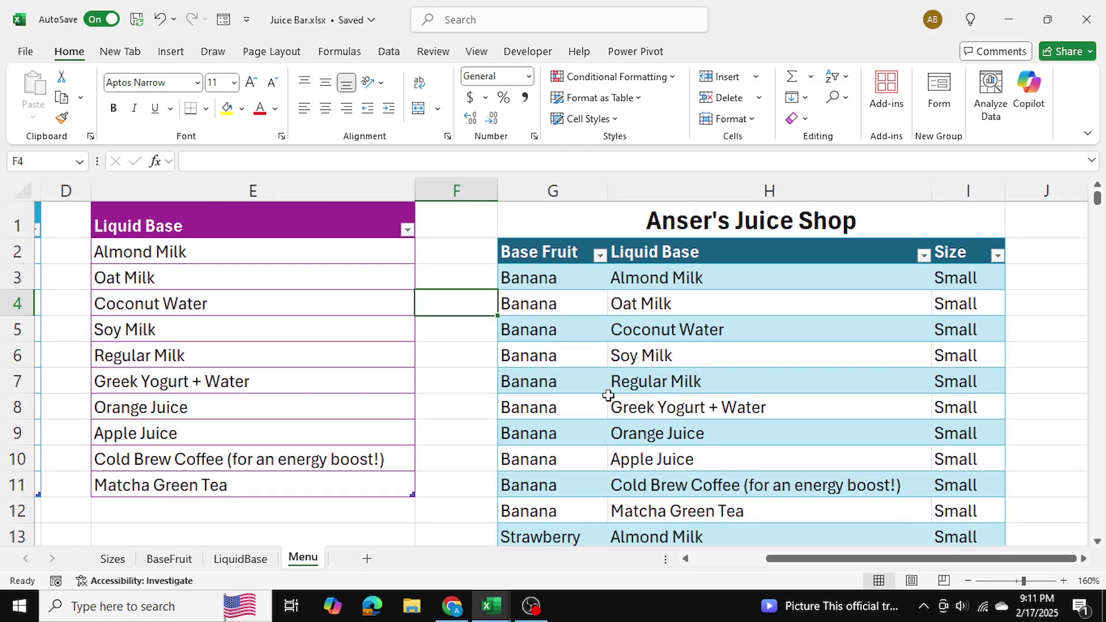
pyautogui.scroll(-8, 642, 335)
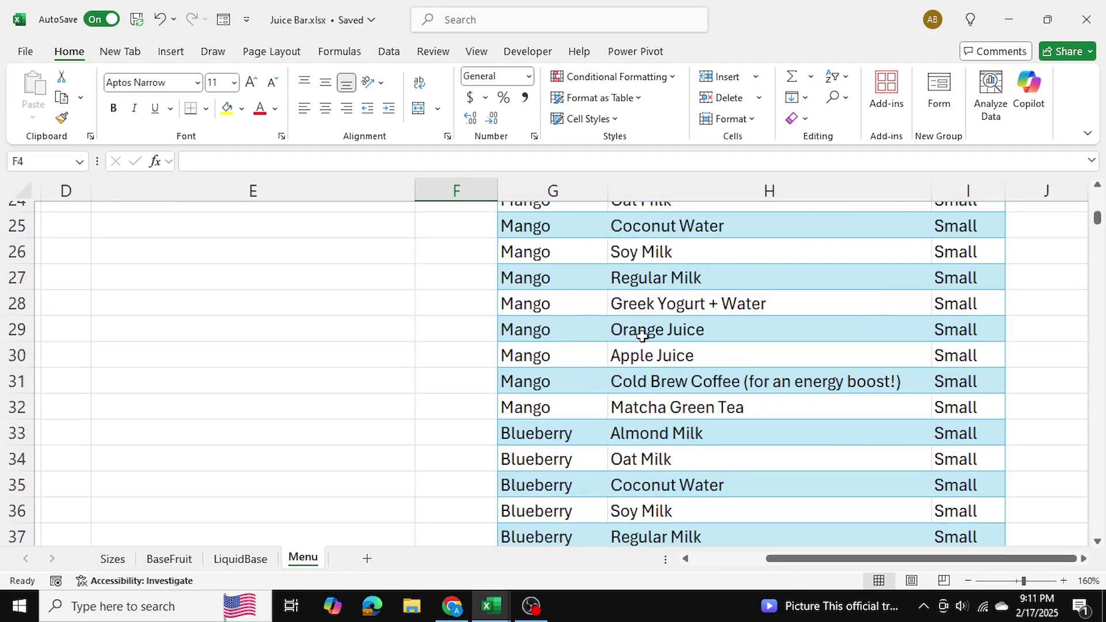
pyautogui.scroll(8, 642, 335)
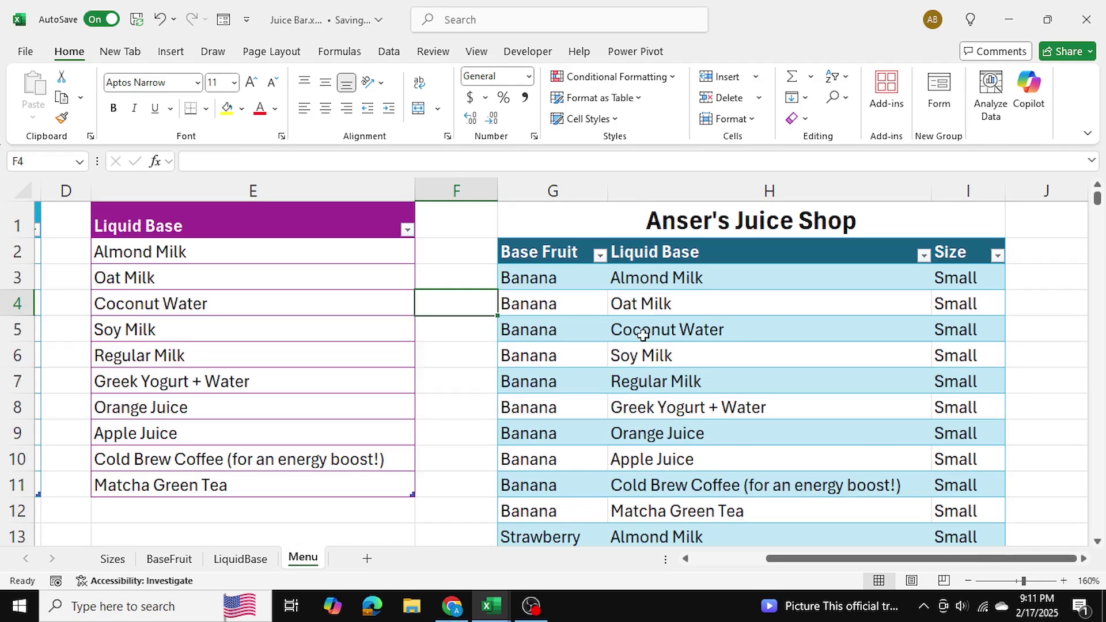
pyautogui.click(470, 369)
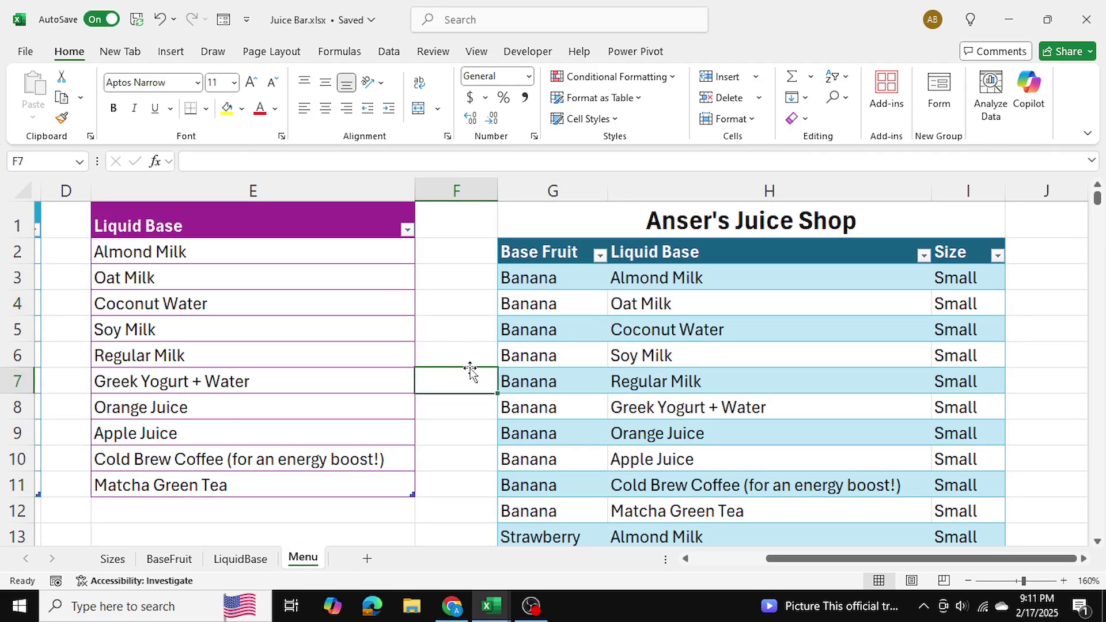